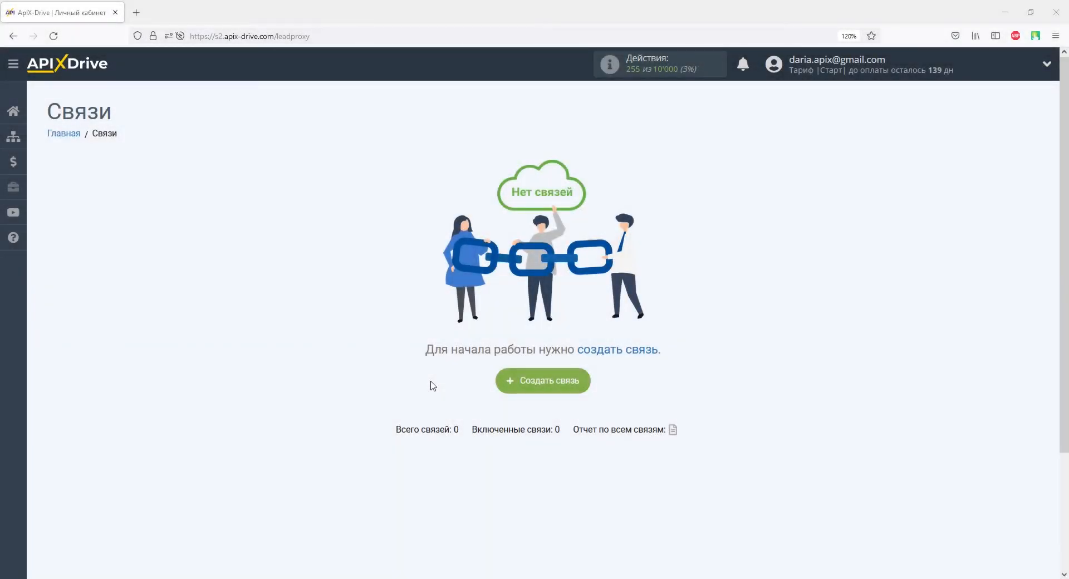
- Create a new connection and choose Яндекс Почта as its data source system
left_click(518, 382)
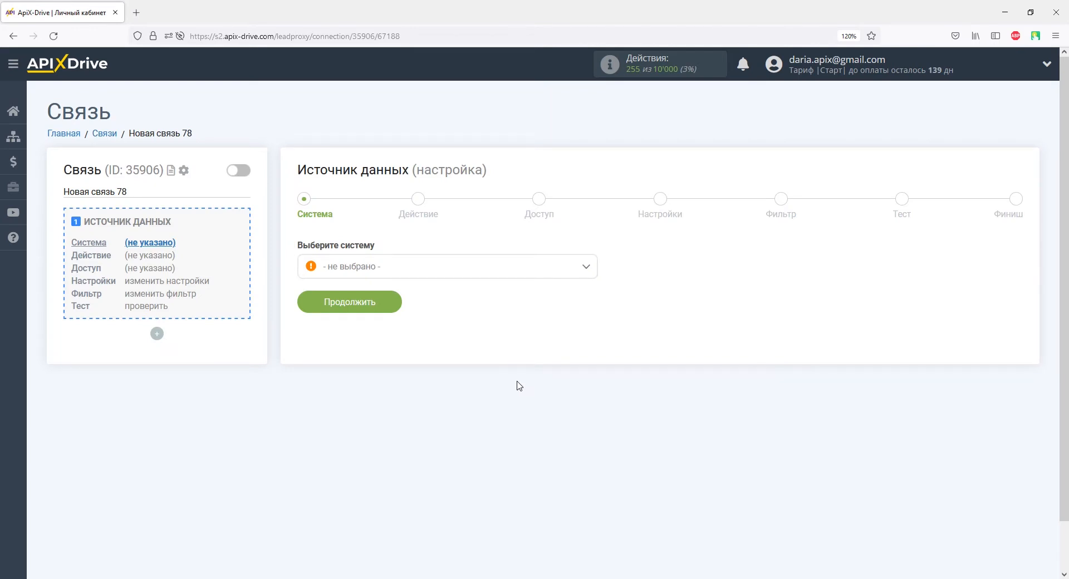
left_click(582, 272)
left_click_drag(591, 287, 592, 448)
left_click(385, 442)
left_click(383, 308)
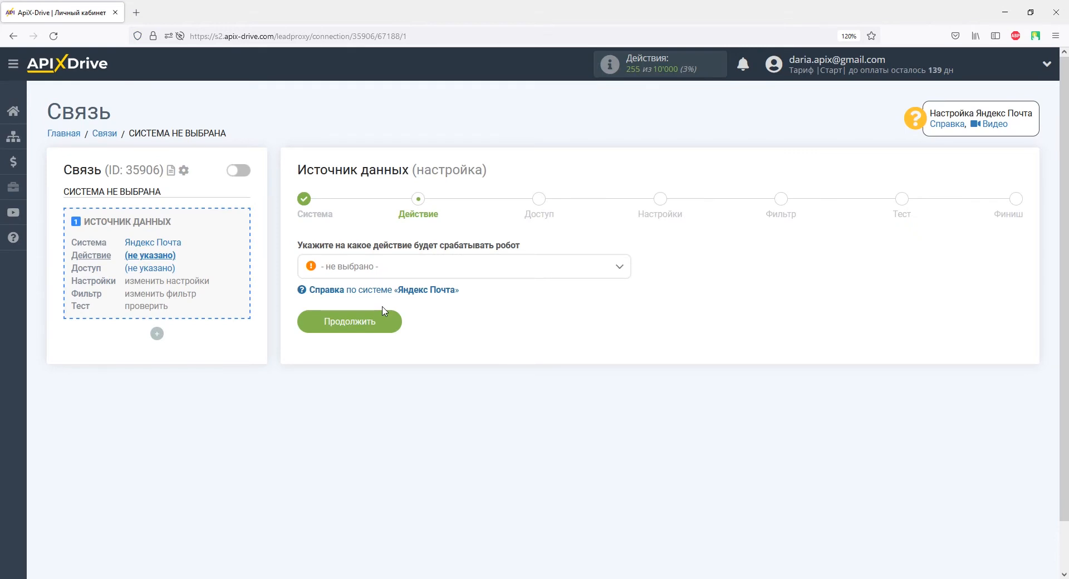
- Set the data source action to Получить письма (новые) and continue to account access
left_click(384, 271)
left_click(385, 333)
left_click(385, 321)
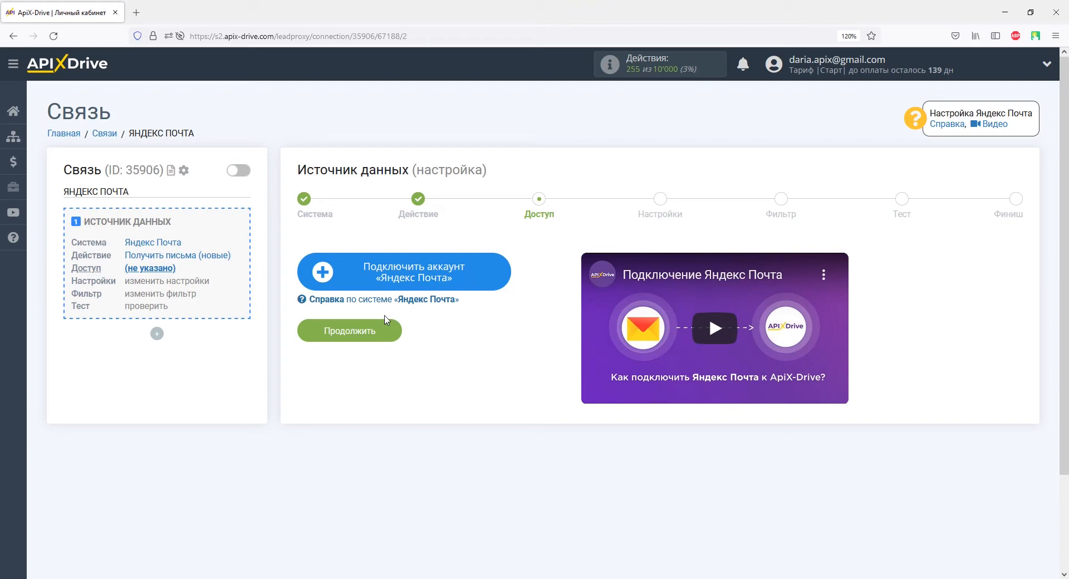
- Start connecting a Яндекс Почта account and paste the mailbox e-mail address into the integration settings
left_click(341, 272)
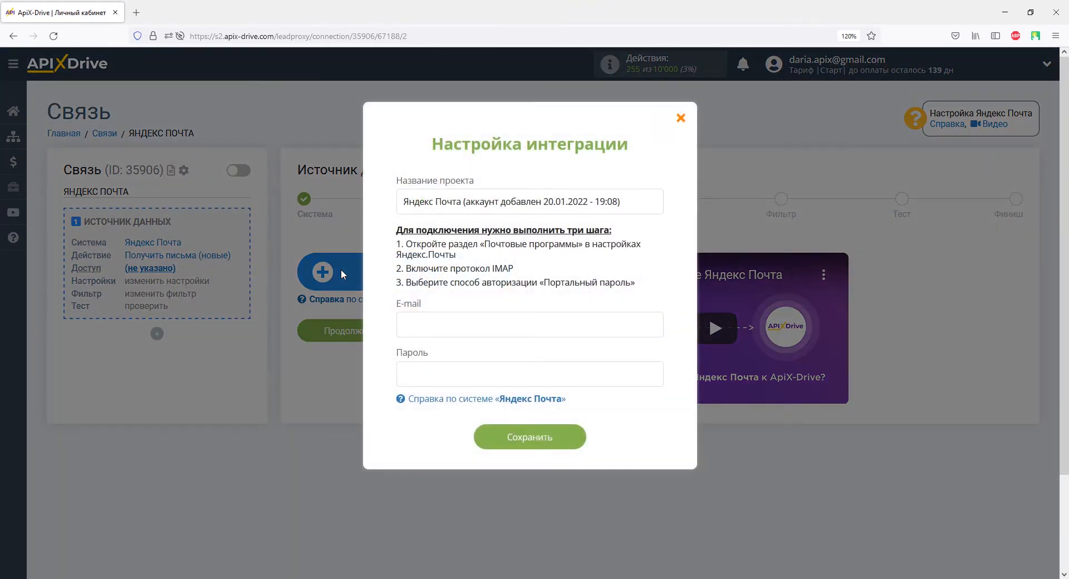
right_click(401, 325)
left_click(426, 409)
- Switch to Yandex Mail and open the Почтовые программы section of its settings
key("alt+Tab")
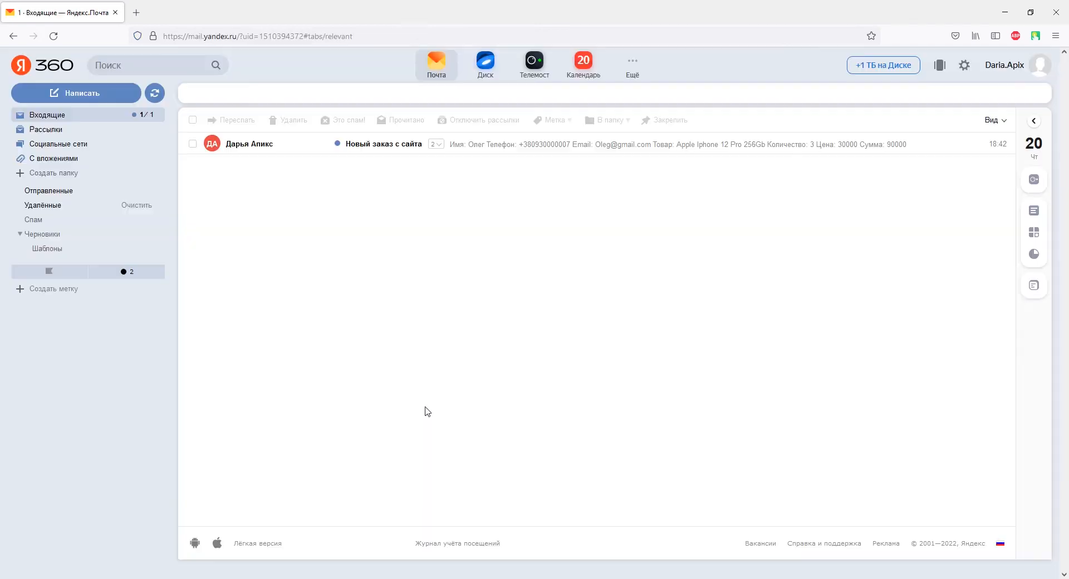
left_click(966, 67)
left_click(959, 210)
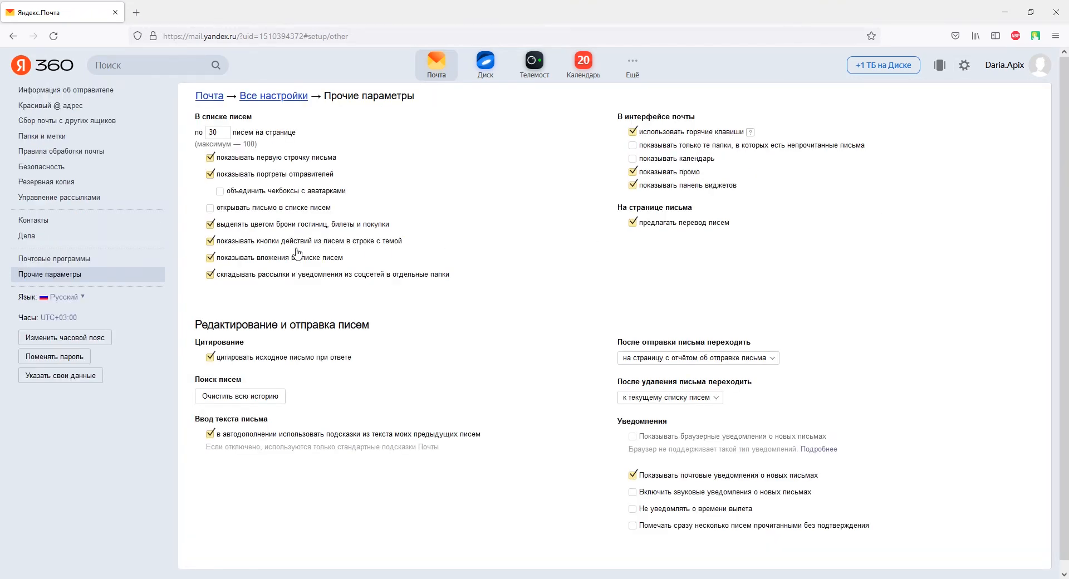
left_click(90, 260)
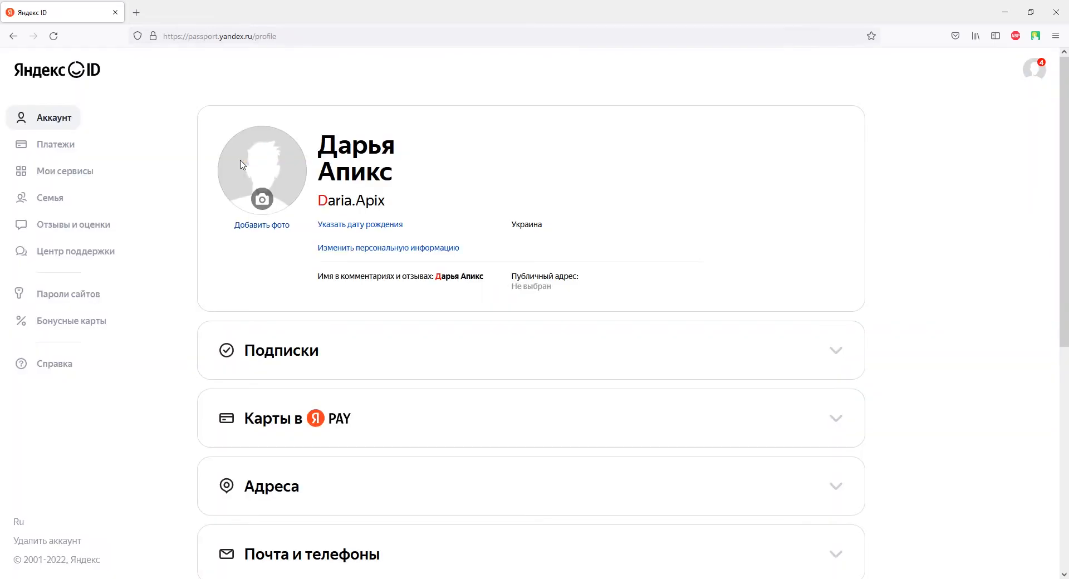
- Enable app passwords in the Yandex ID account and choose Почта as the application type for a new password
scroll(242, 165, "down", 7)
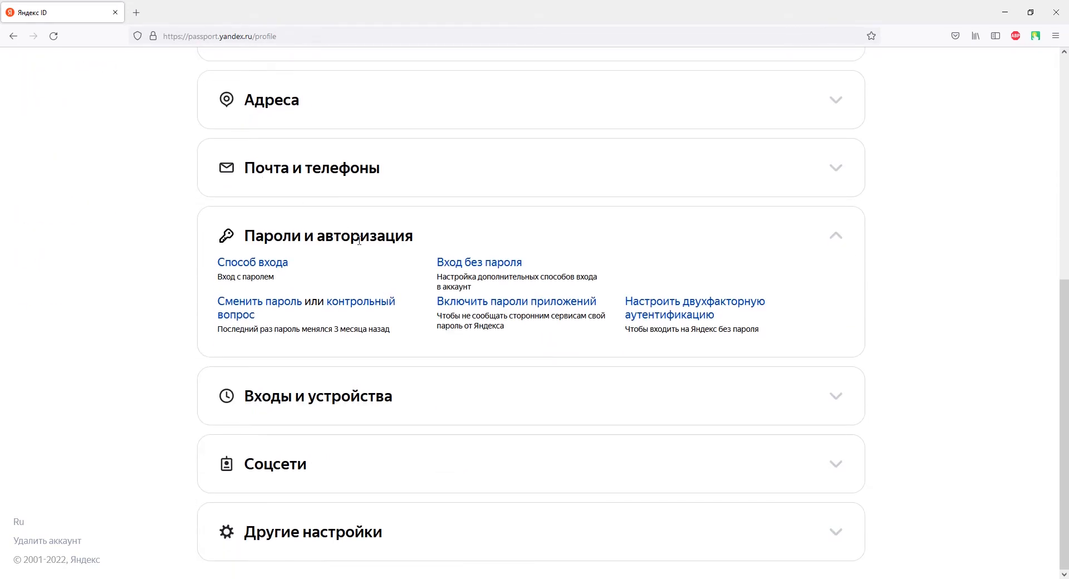
left_click(441, 304)
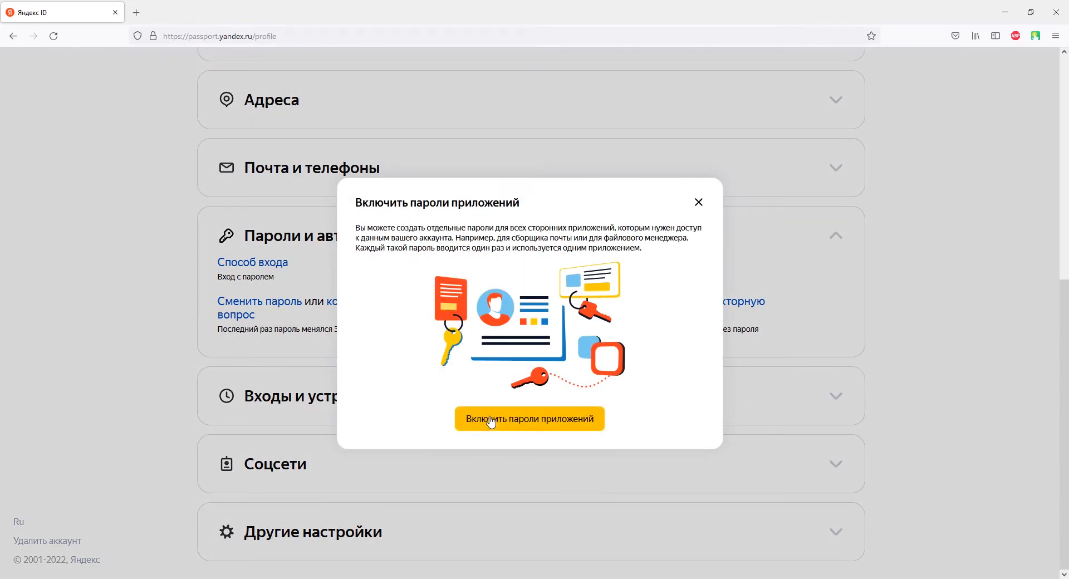
left_click(495, 417)
left_click(385, 335)
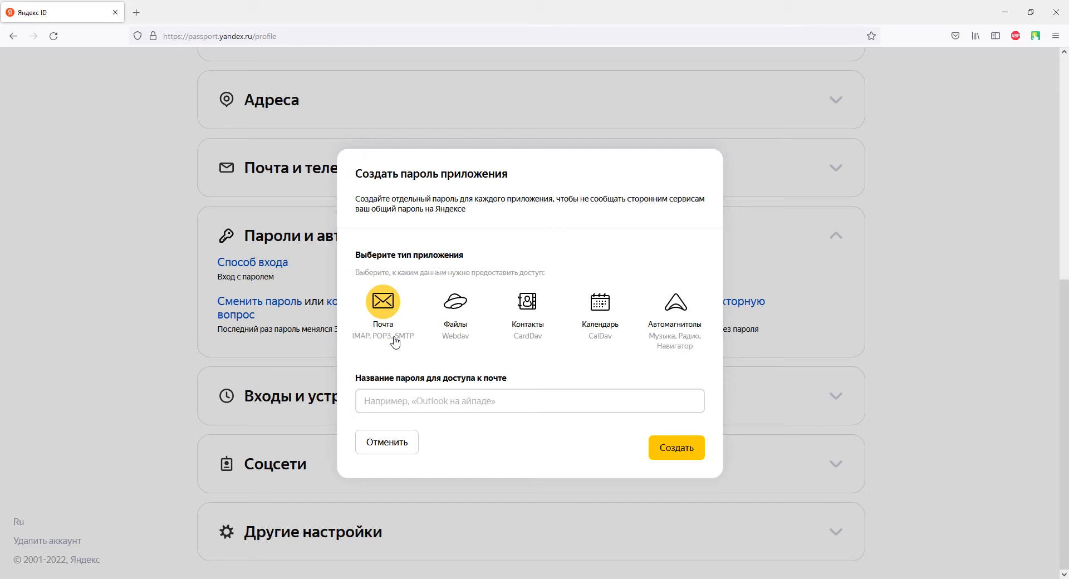
- Create the mail app password under the name ApiX-Drive and copy the generated password
left_click(392, 393)
type("ApiX-Drive")
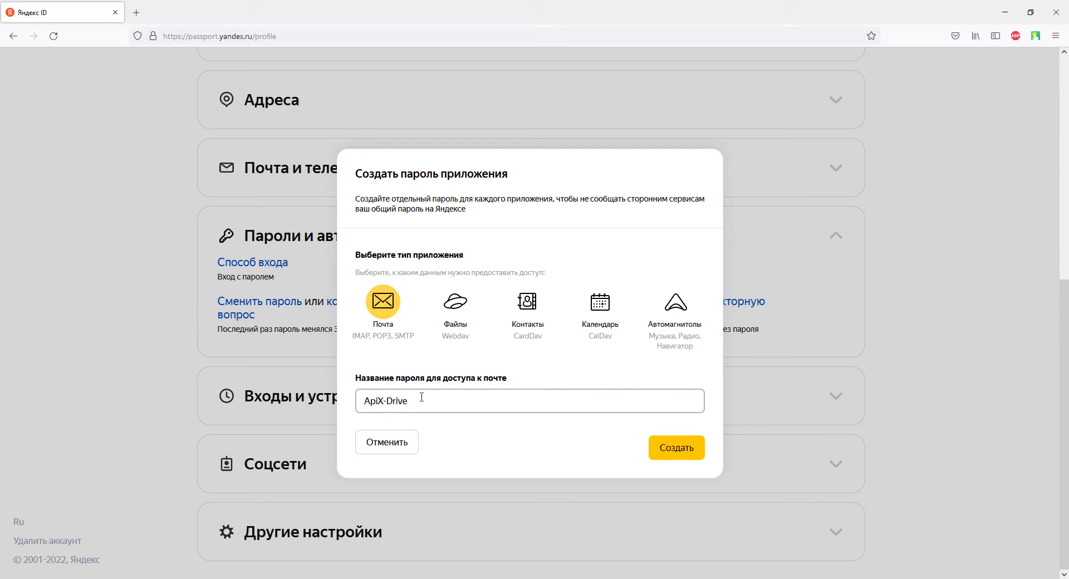
left_click(670, 446)
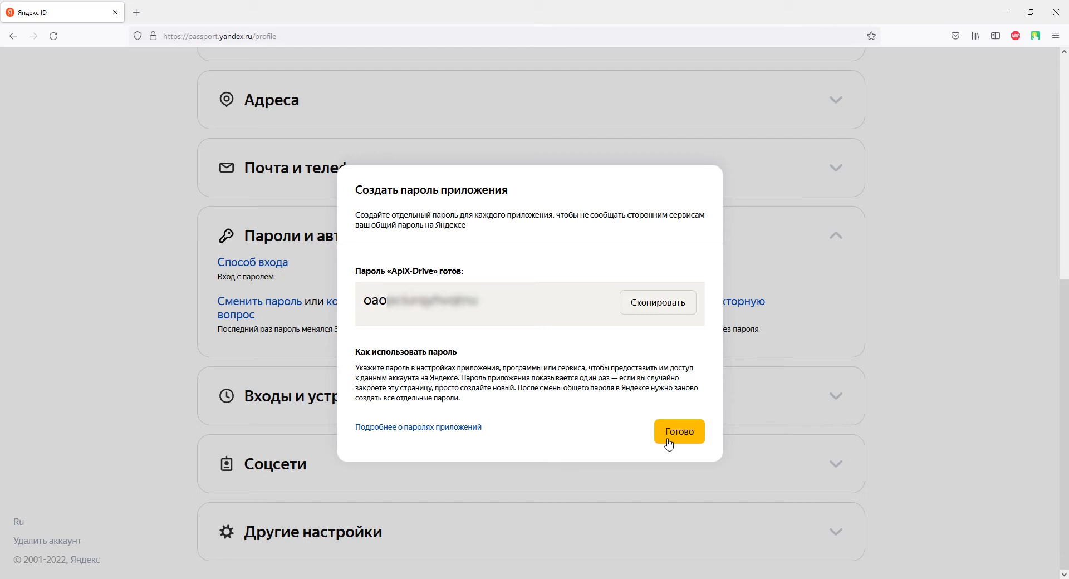
left_click(649, 310)
- Switch back to ApiX-Drive, paste the app password into the Пароль field and save the Яндекс Почта integration
key("alt+Tab")
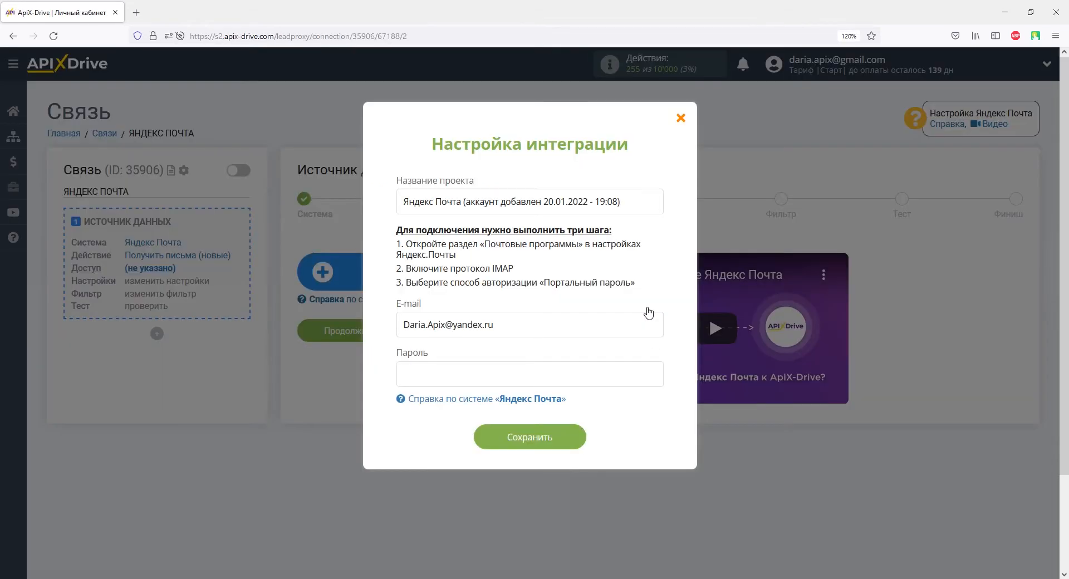
right_click(418, 381)
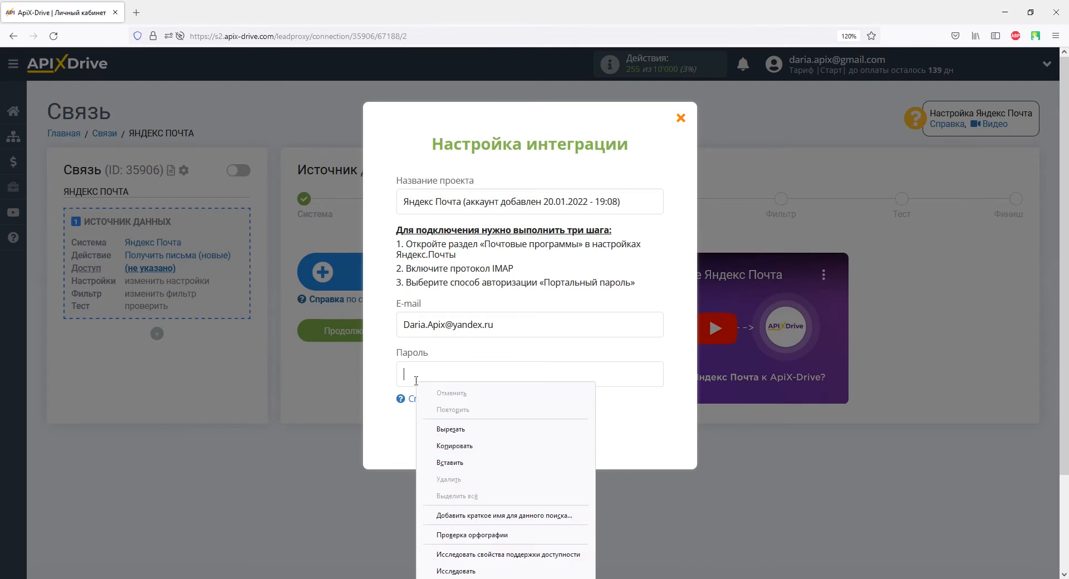
left_click(450, 462)
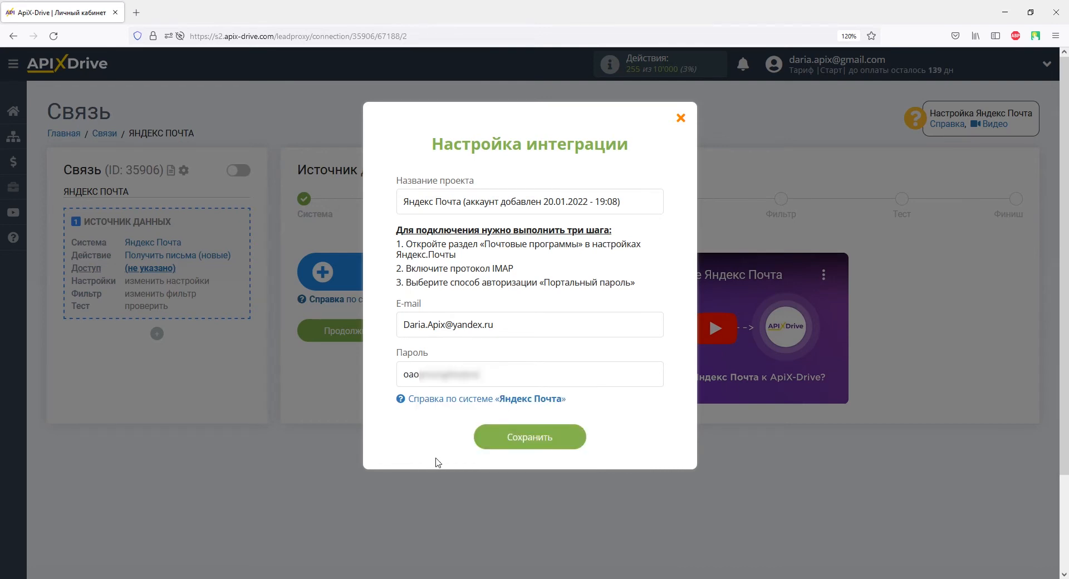
left_click(488, 440)
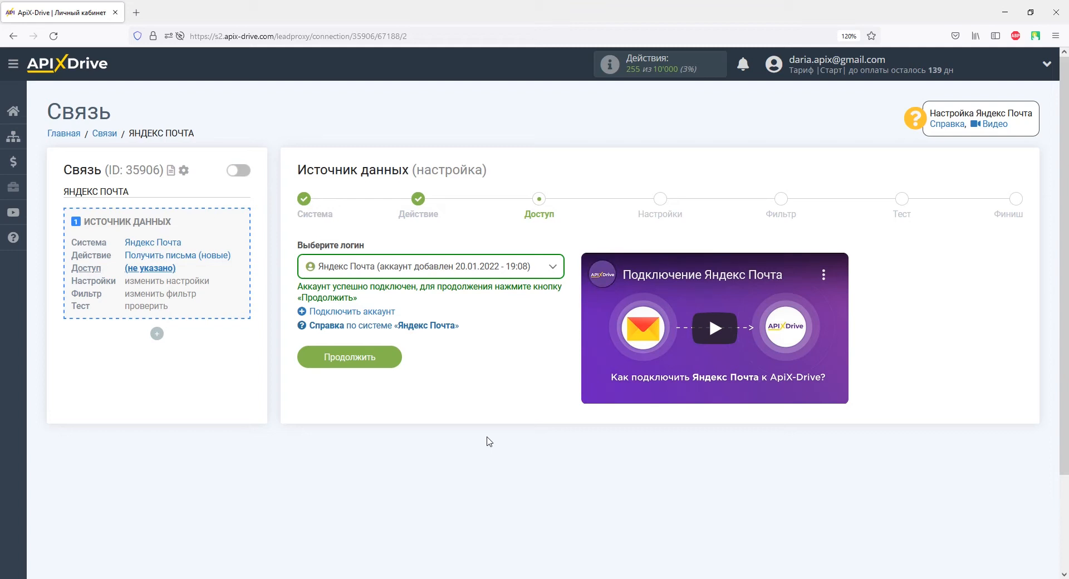
- Continue with the connected Яндекс Почта account and set the source folder to INBOX
left_click(382, 356)
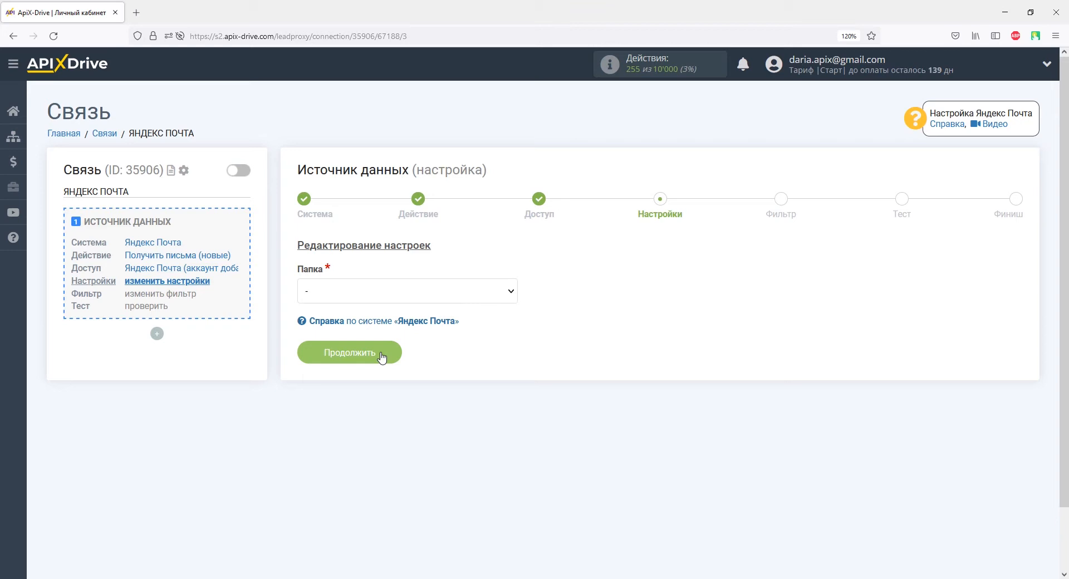
left_click(376, 295)
left_click(334, 362)
left_click(384, 352)
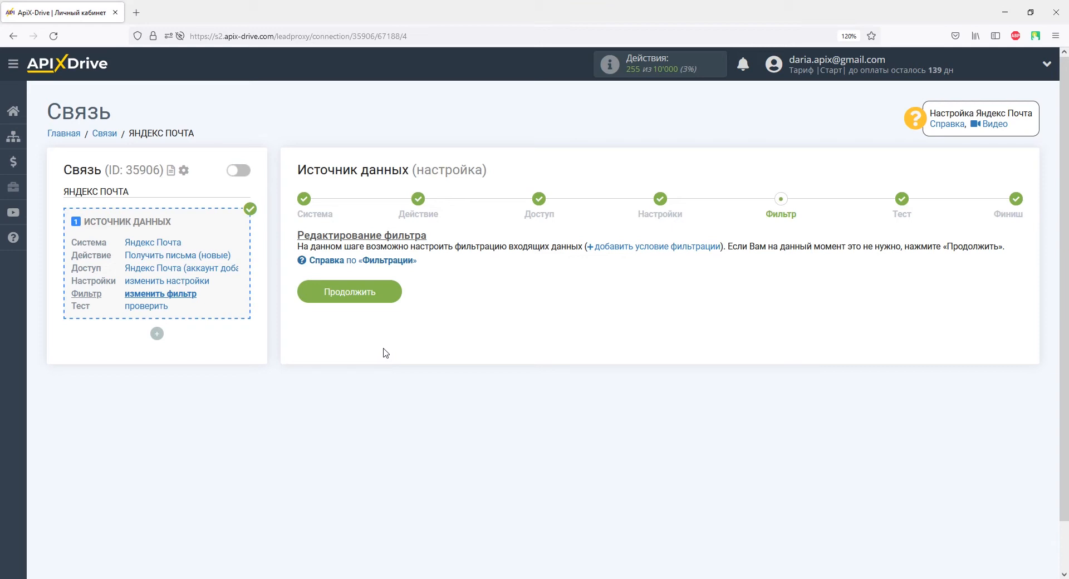
- Finish the data source without adding a filter, accept the test data and start the data reception setup
left_click(387, 291)
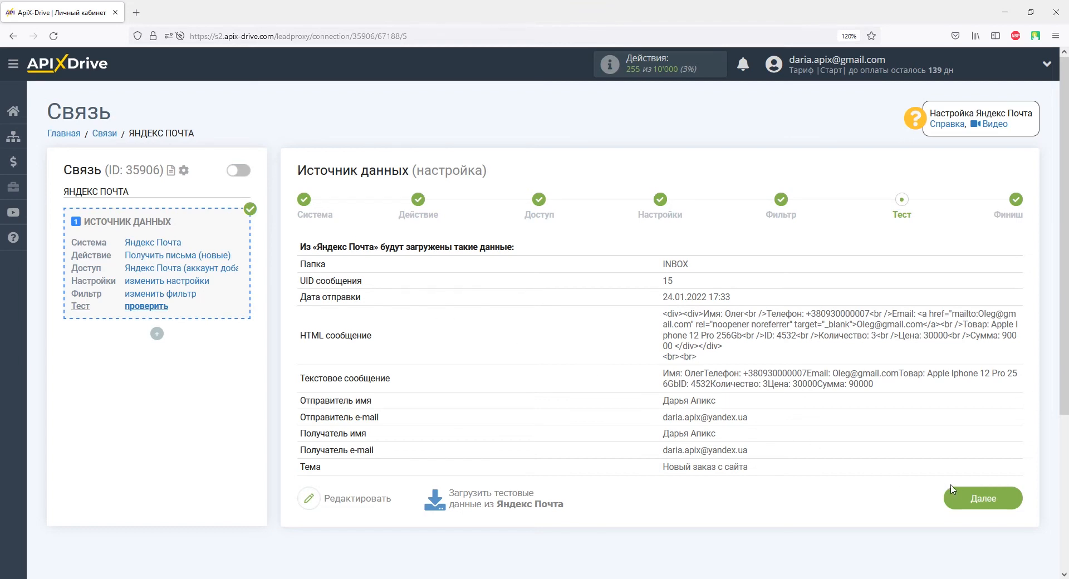
left_click(965, 498)
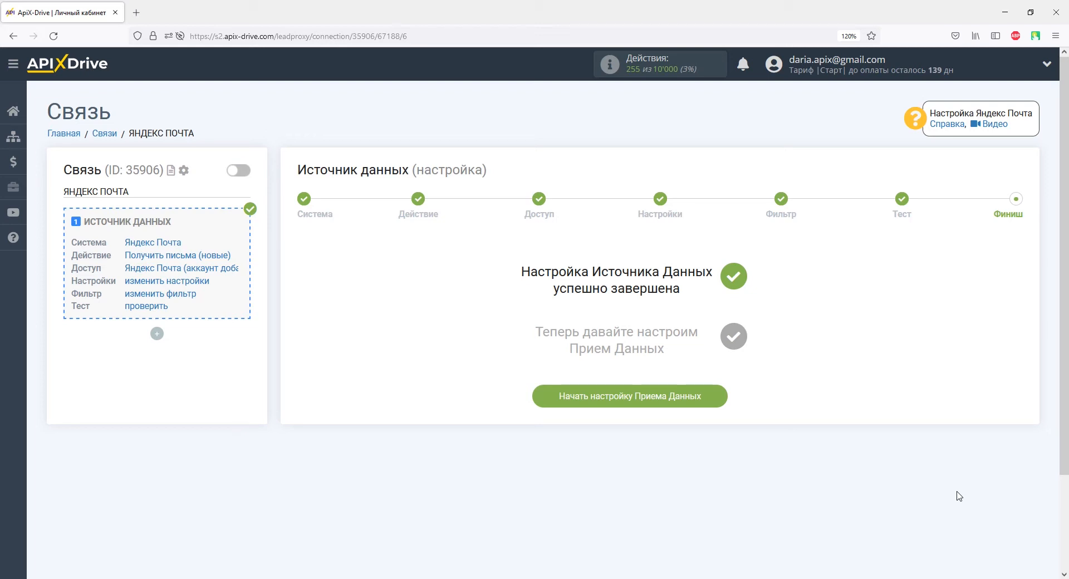
left_click(698, 397)
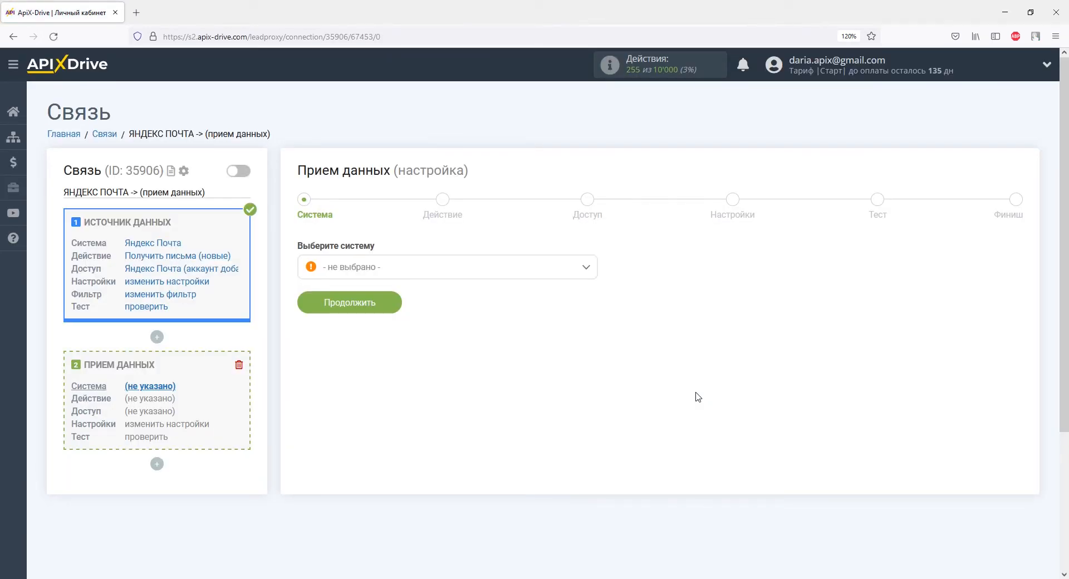
- Choose LP-CRM as the data reception system and continue to the action settings
left_click(587, 272)
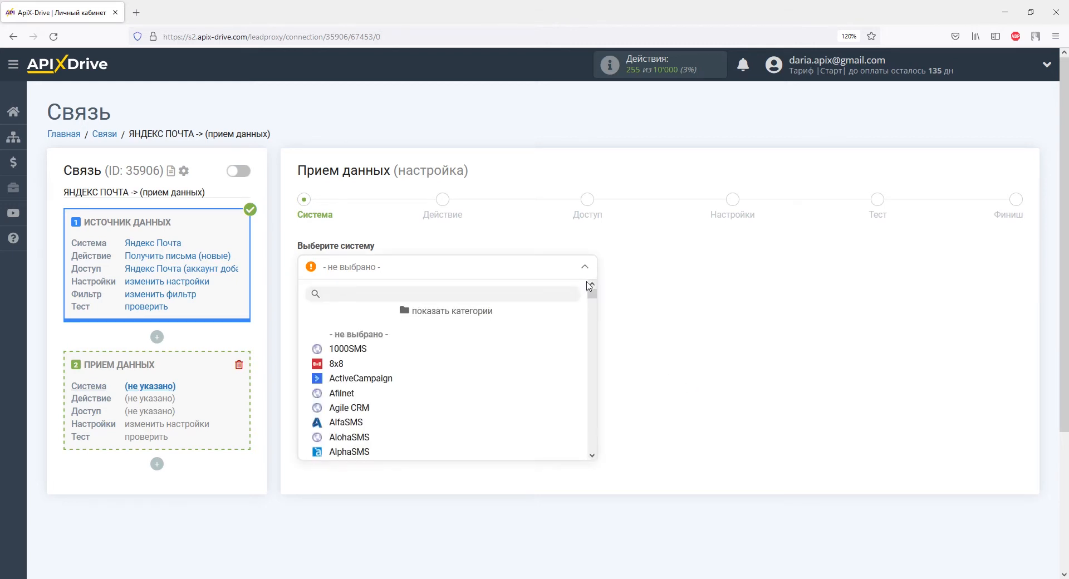
left_click_drag(592, 295, 594, 350)
left_click(368, 288)
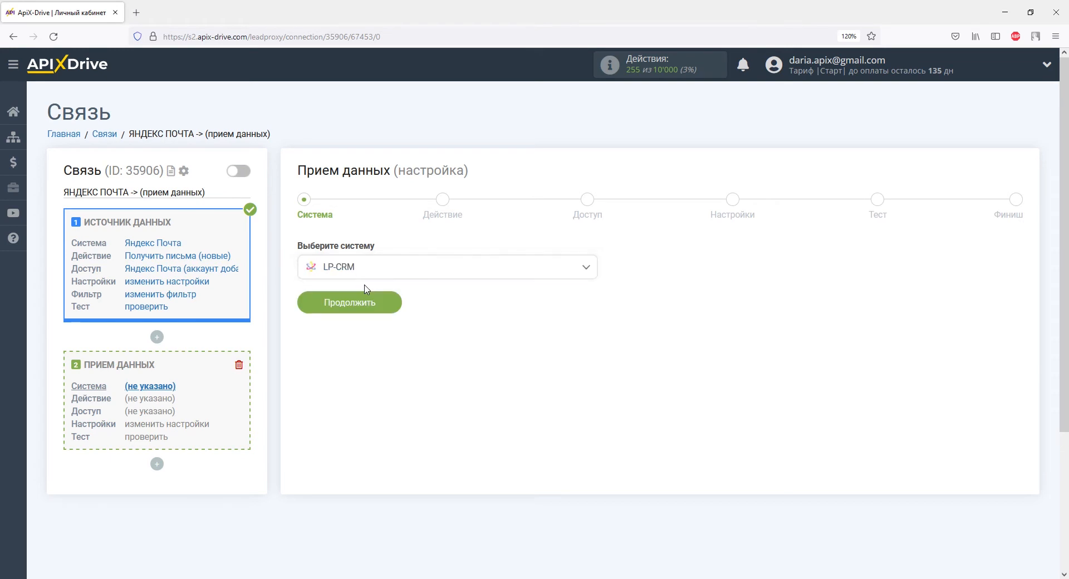
left_click(382, 306)
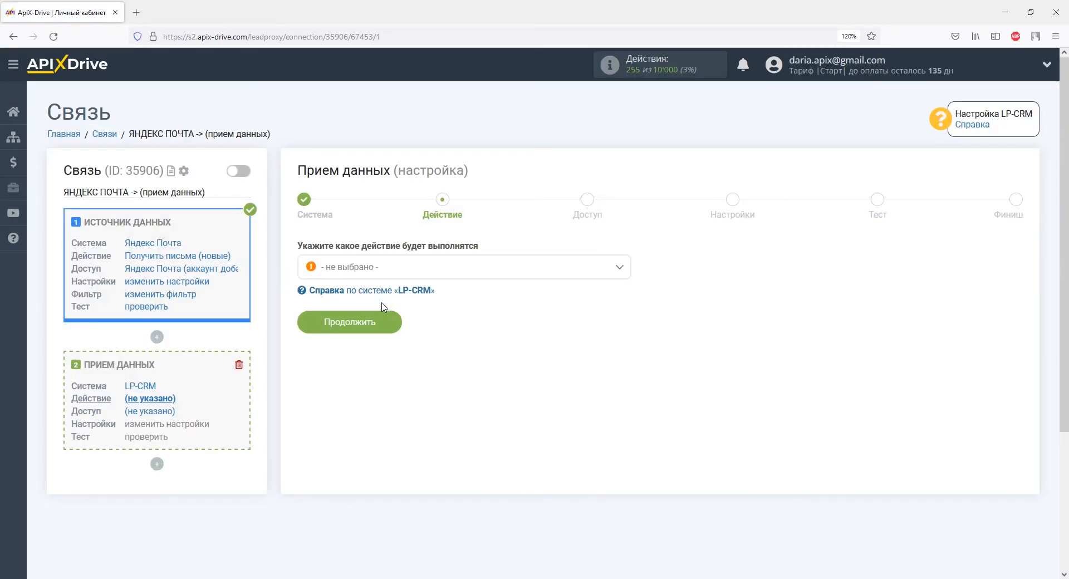
- Set the reception action to Отправка заказов and start connecting an LP-CRM account
left_click(375, 272)
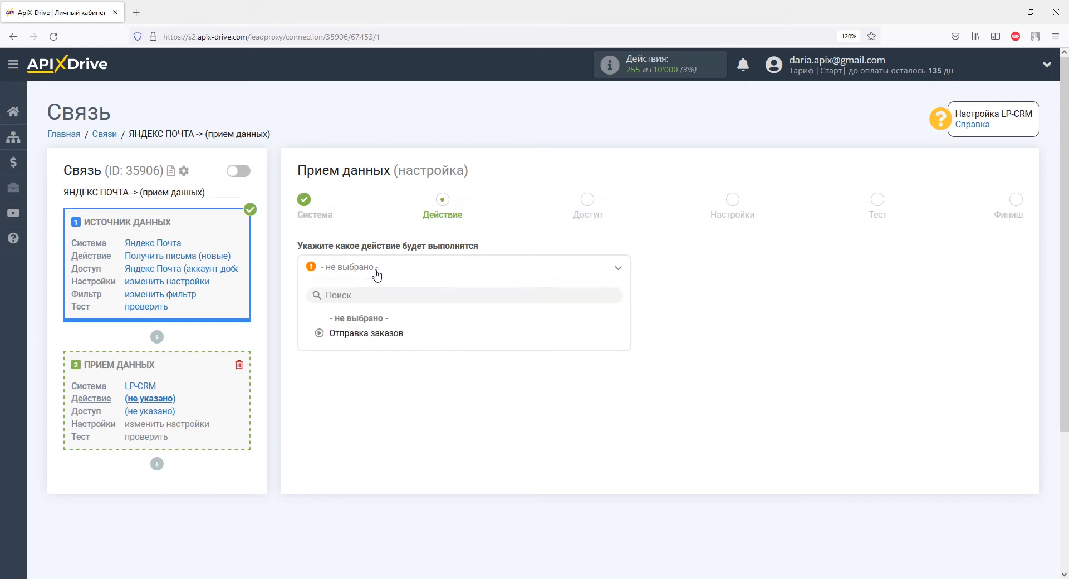
left_click(383, 331)
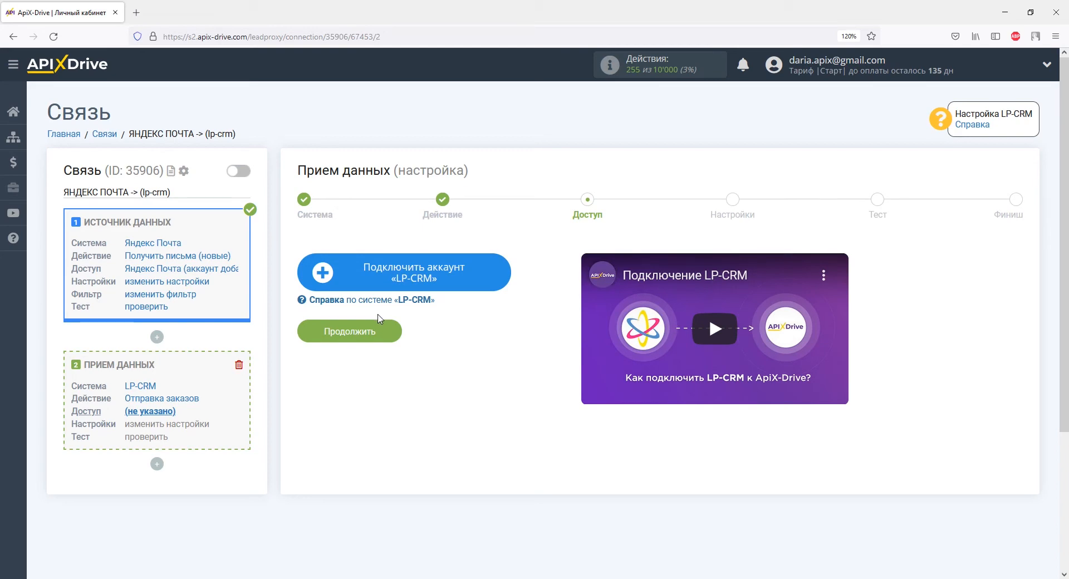
left_click(351, 271)
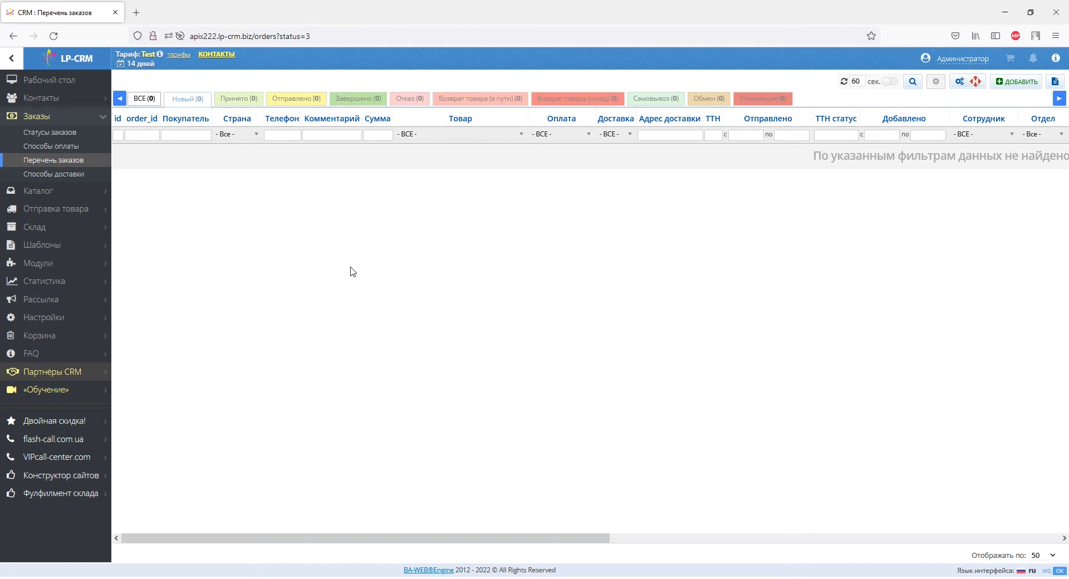
- Copy the domain apix222.lp-crm.biz from the LP-CRM page address into the integration's Домен API field in ApiX-Drive
left_click_drag(191, 36, 253, 37)
right_click(253, 37)
left_click(279, 101)
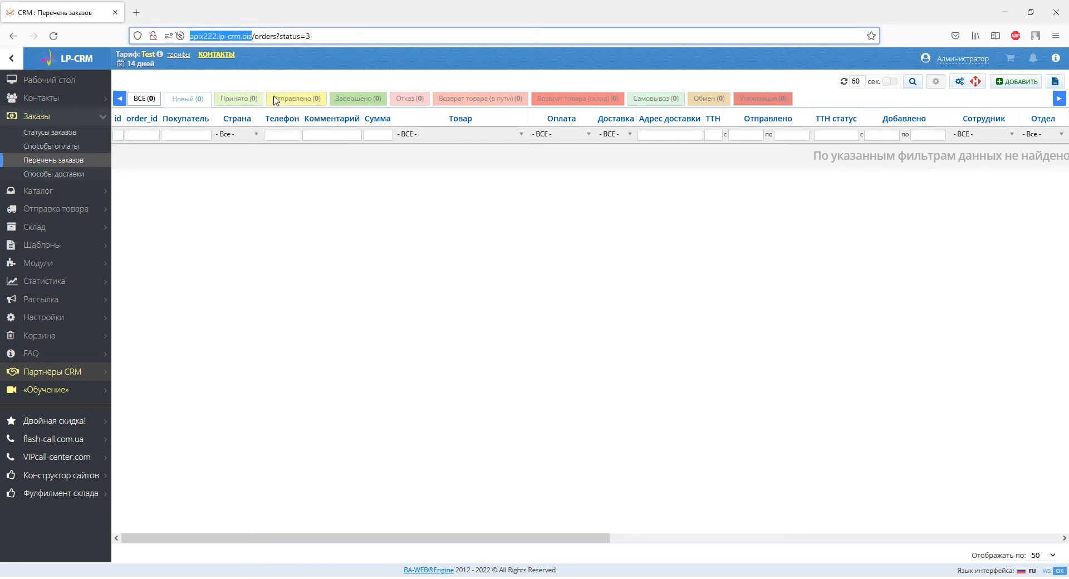
key("alt+Tab")
left_click(406, 276)
right_click(406, 275)
left_click(437, 357)
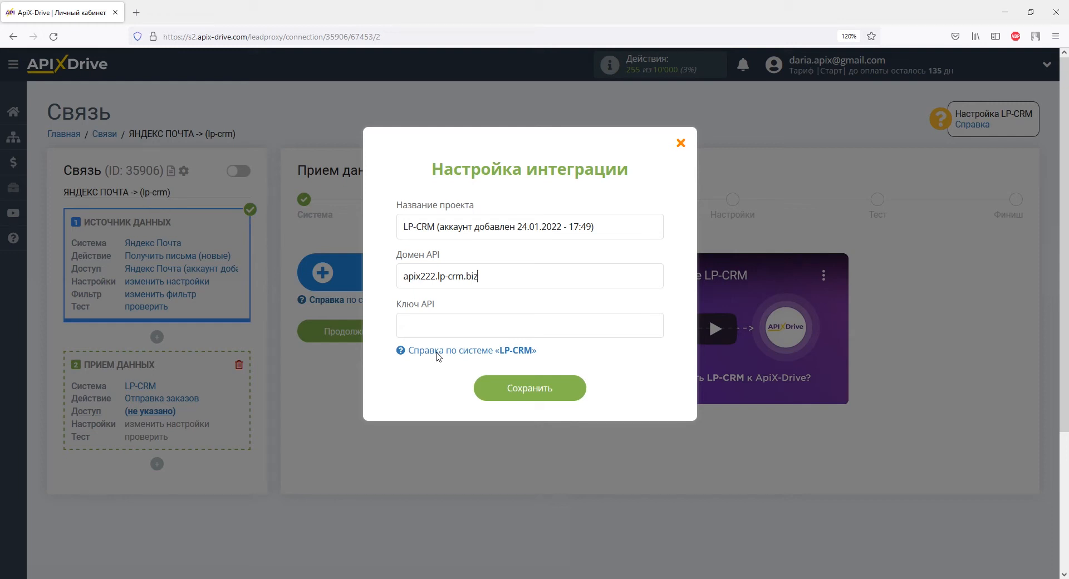
- Switch to LP-CRM and open the Система page of its settings
key("alt+Tab")
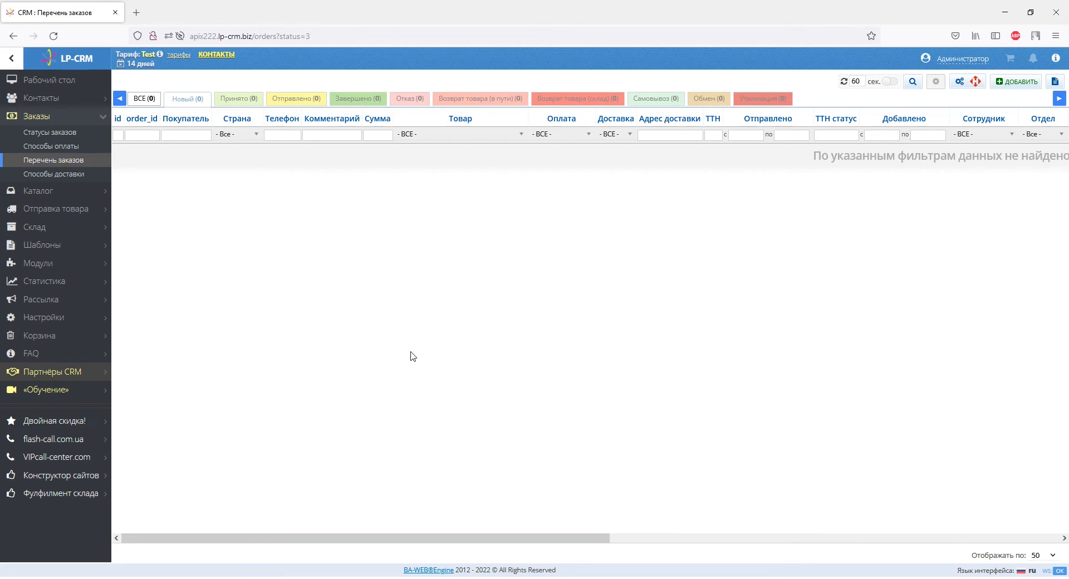
left_click(92, 319)
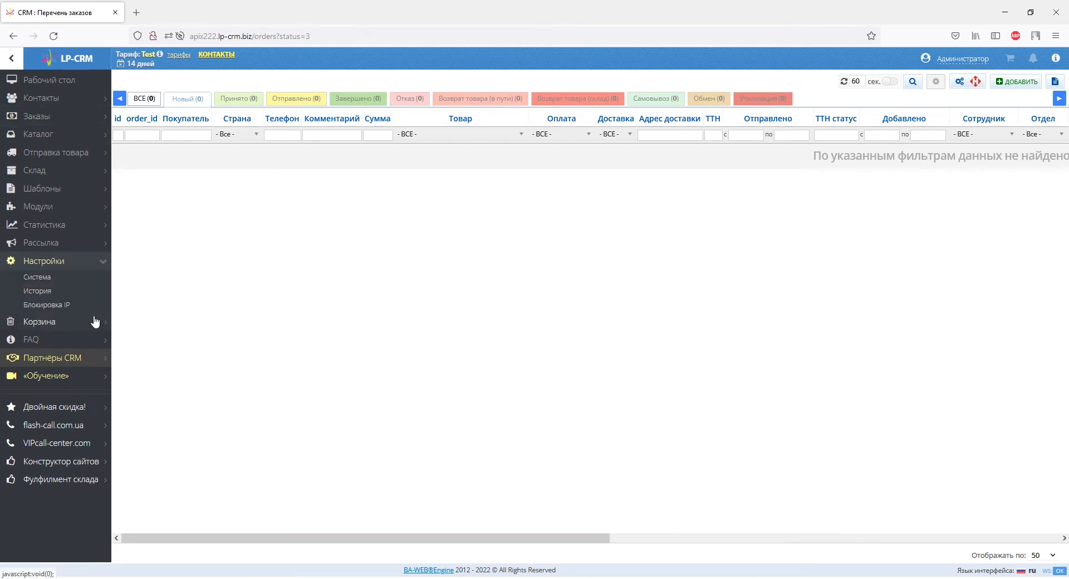
left_click(56, 277)
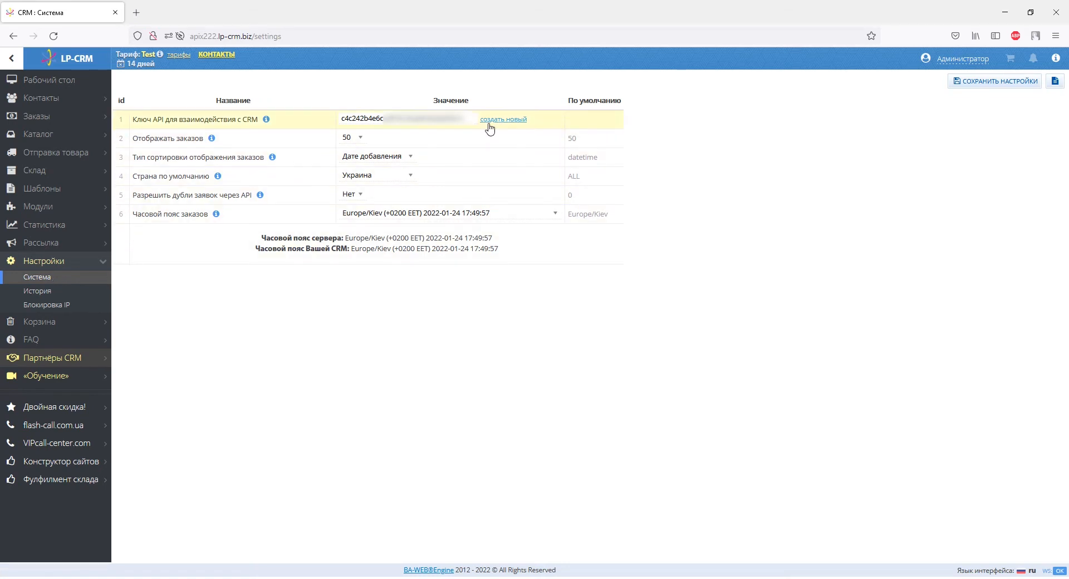
- Copy the API key in LP-CRM, saving its settings, and paste the key into the Ключ API field in ApiX-Drive
left_click_drag(471, 119, 343, 114)
right_click(343, 116)
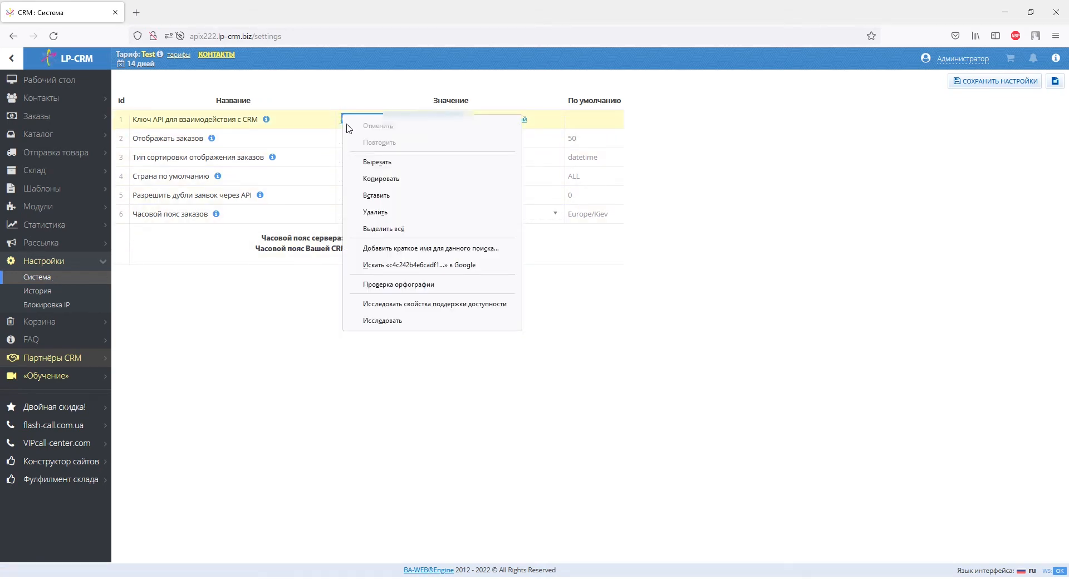
left_click(371, 177)
left_click(979, 81)
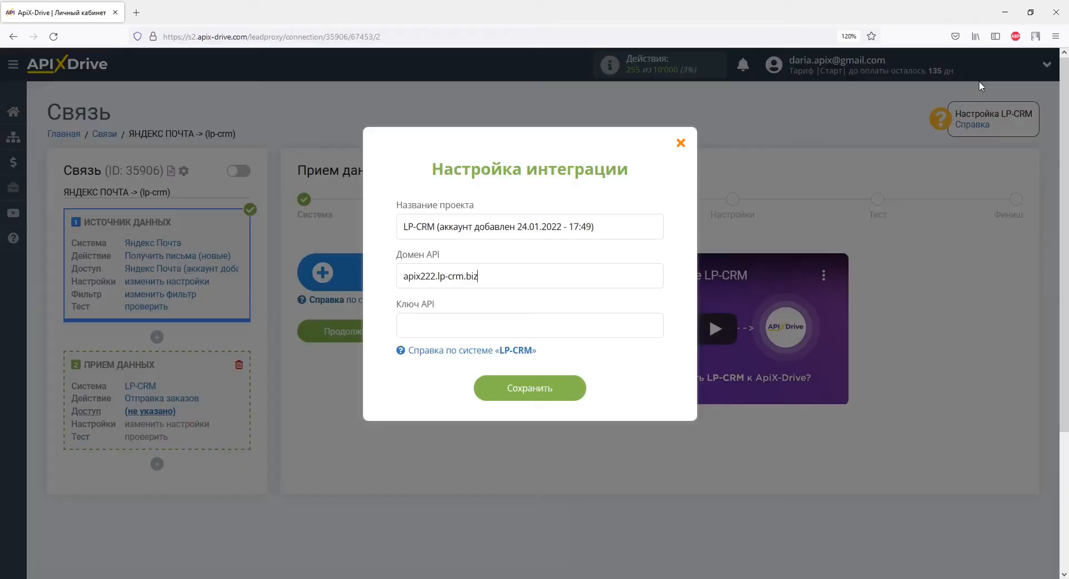
right_click(430, 332)
left_click(452, 413)
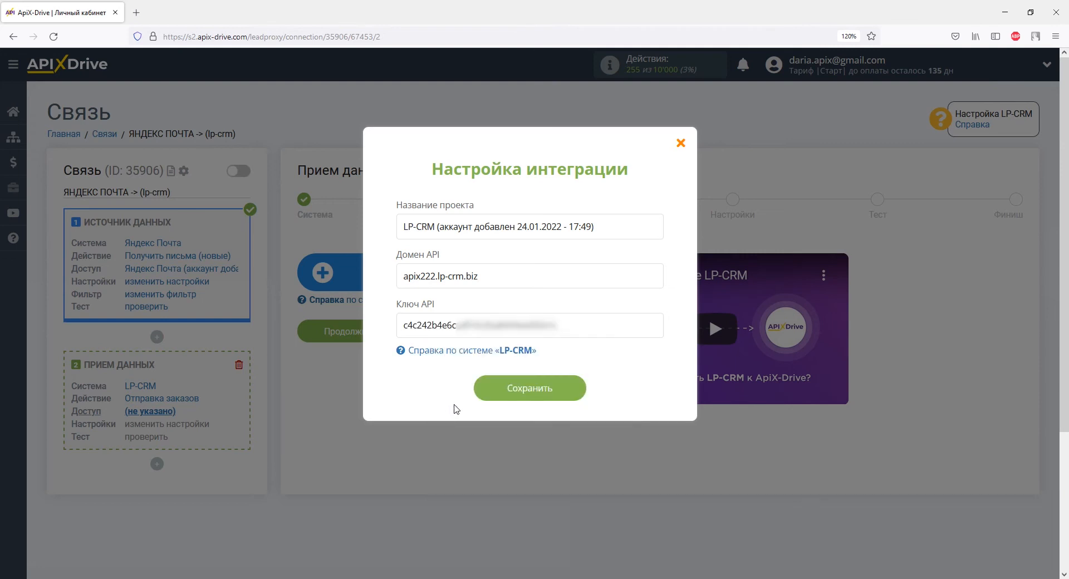
- Save the LP-CRM integration and continue with the connected account to the order field settings
left_click(488, 388)
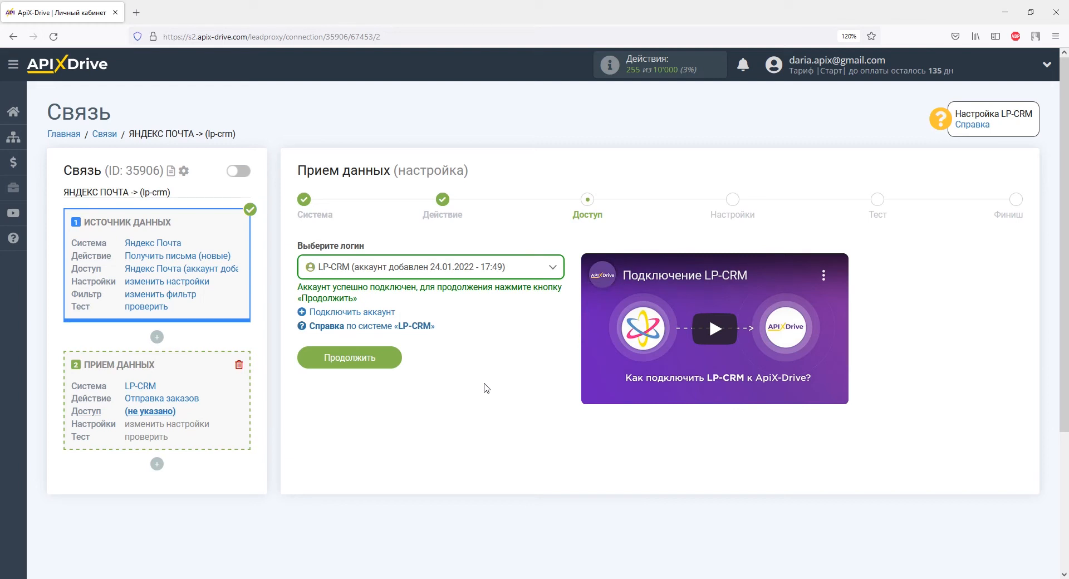
left_click(387, 360)
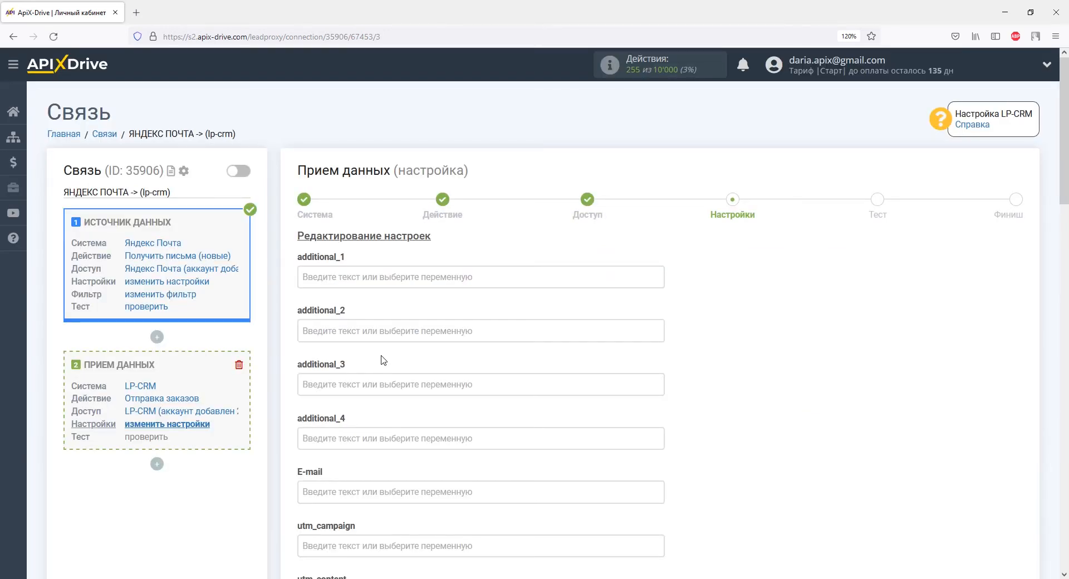
scroll(383, 360, "down", 10)
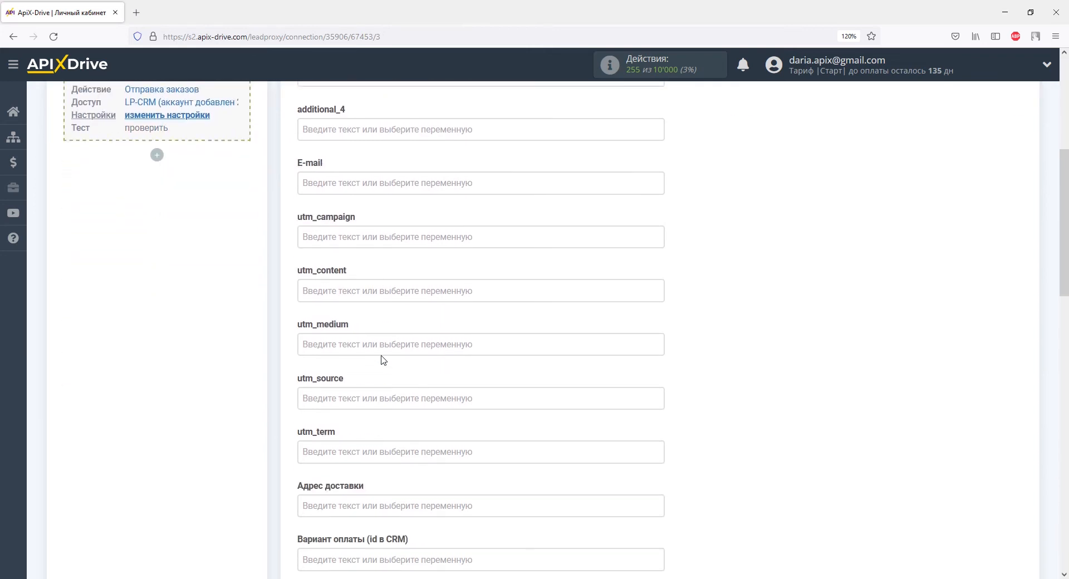
- Set the order's Веб-сайт field to ApiX-Drive.com and Офис (id в CRM) to 1
left_click(362, 297)
right_click(310, 147)
left_click(323, 227)
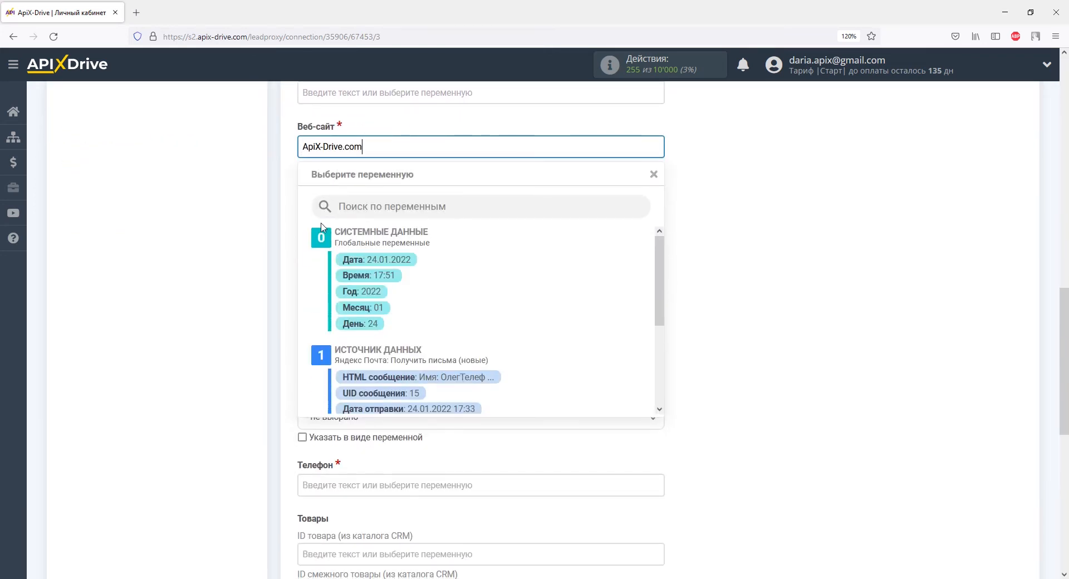
left_click(284, 218)
left_click(307, 256)
type("1")
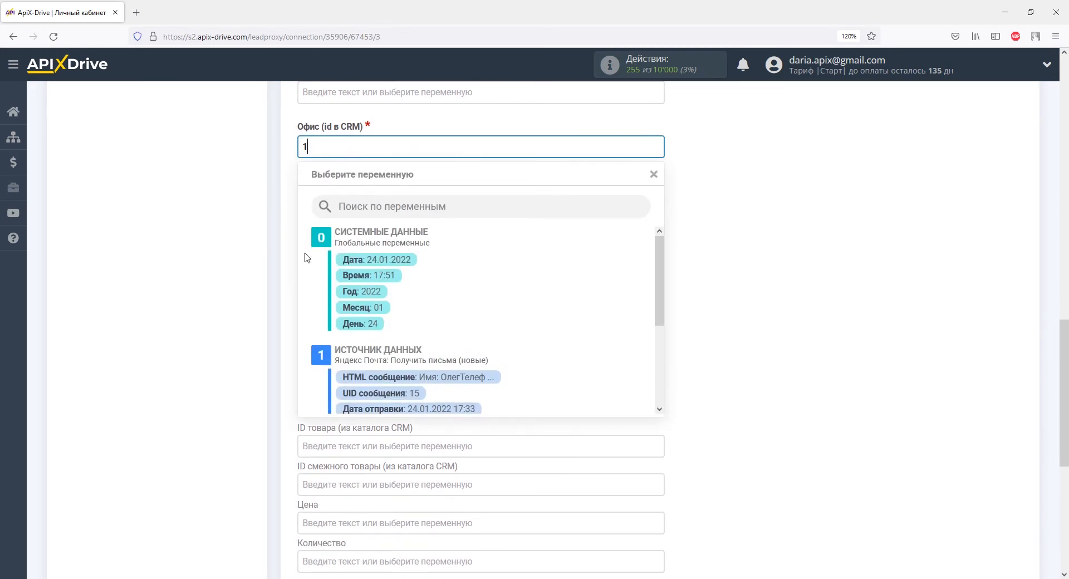
left_click(274, 257)
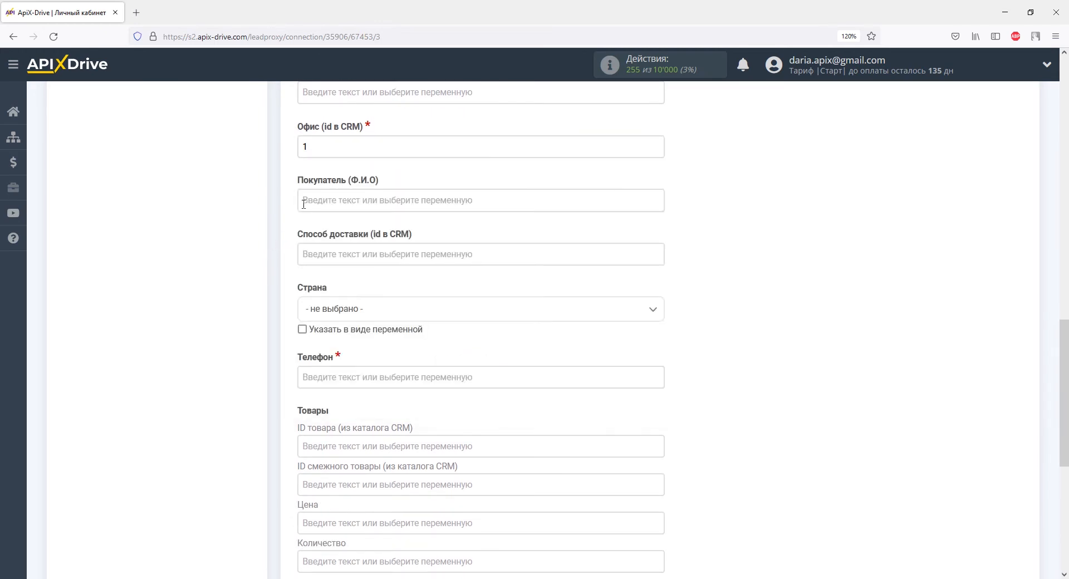
- Assign the Яндекс Почта variable Текстовое сообщение to the Покупатель (Ф.И.О) and Телефон fields, and continue to the test stage
left_click(302, 201)
left_click_drag(662, 292, 662, 371)
left_click(529, 357)
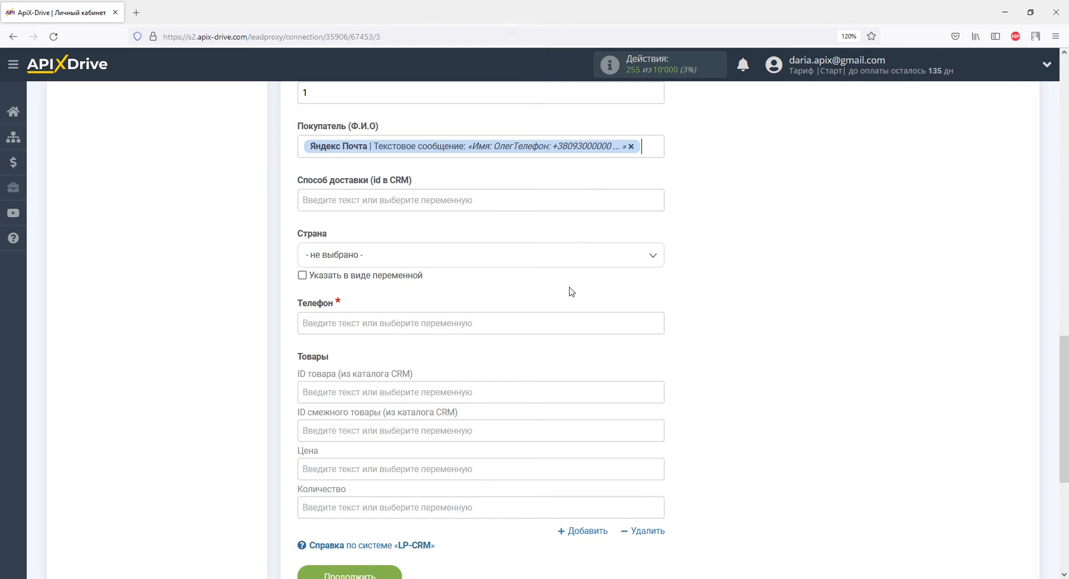
left_click(563, 323)
left_click_drag(656, 317, 662, 373)
scroll(662, 373, "down", 2)
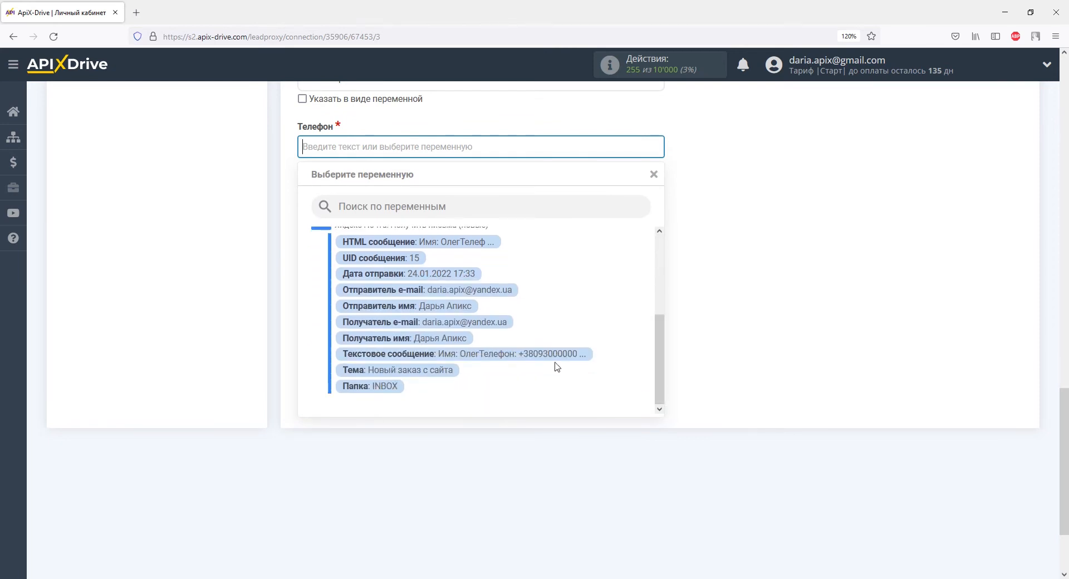
left_click(563, 354)
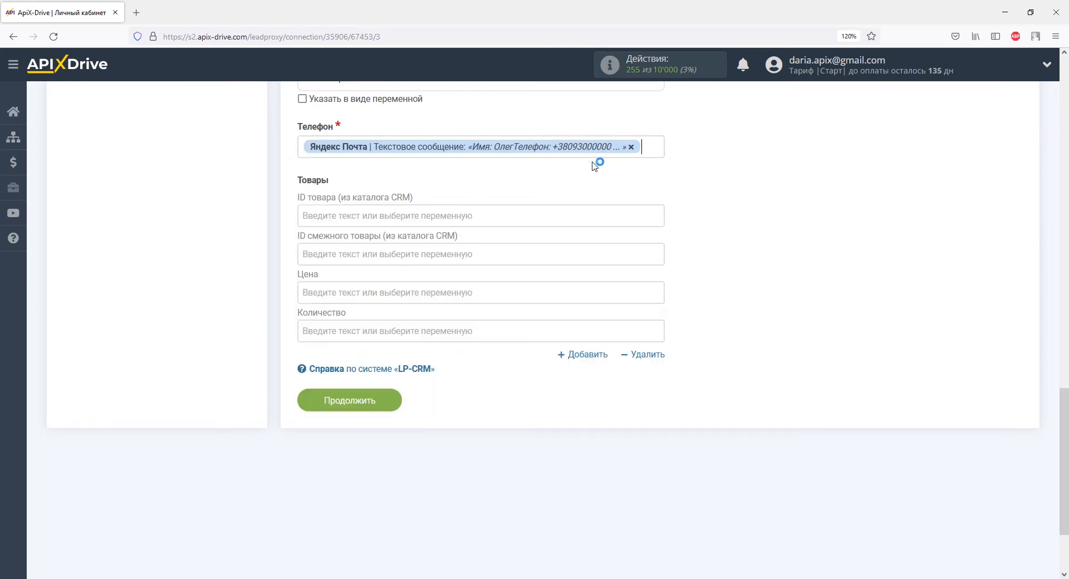
left_click(390, 398)
- Examine the test data for the Покупатель (Ф.И.О) and Телефон fields
scroll(388, 397, "down", 4)
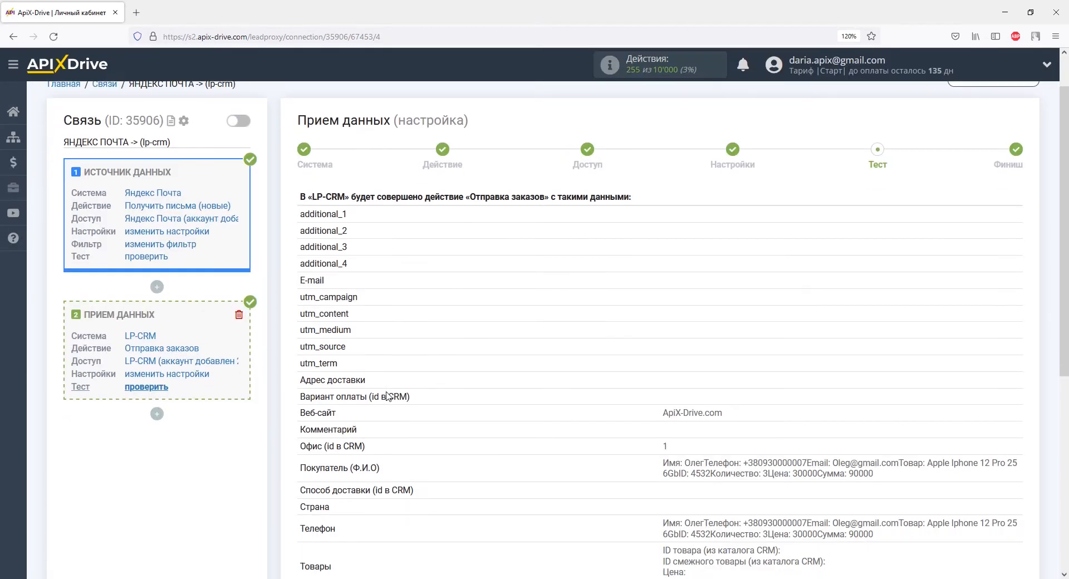
left_click_drag(301, 307, 389, 306)
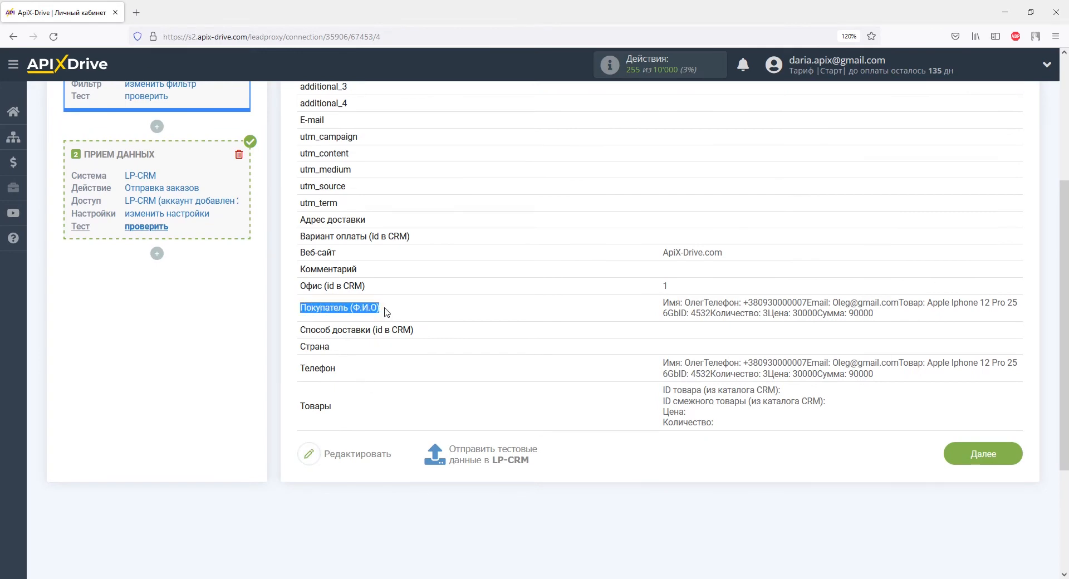
left_click_drag(662, 303, 903, 317)
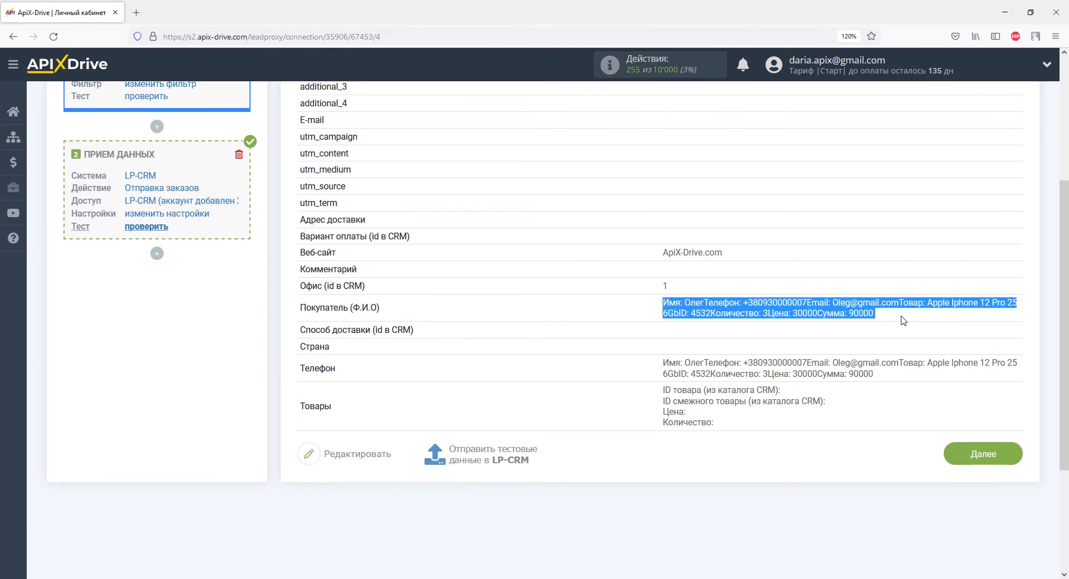
left_click_drag(317, 366, 347, 374)
left_click(677, 362)
left_click_drag(677, 363, 889, 382)
left_click(885, 336)
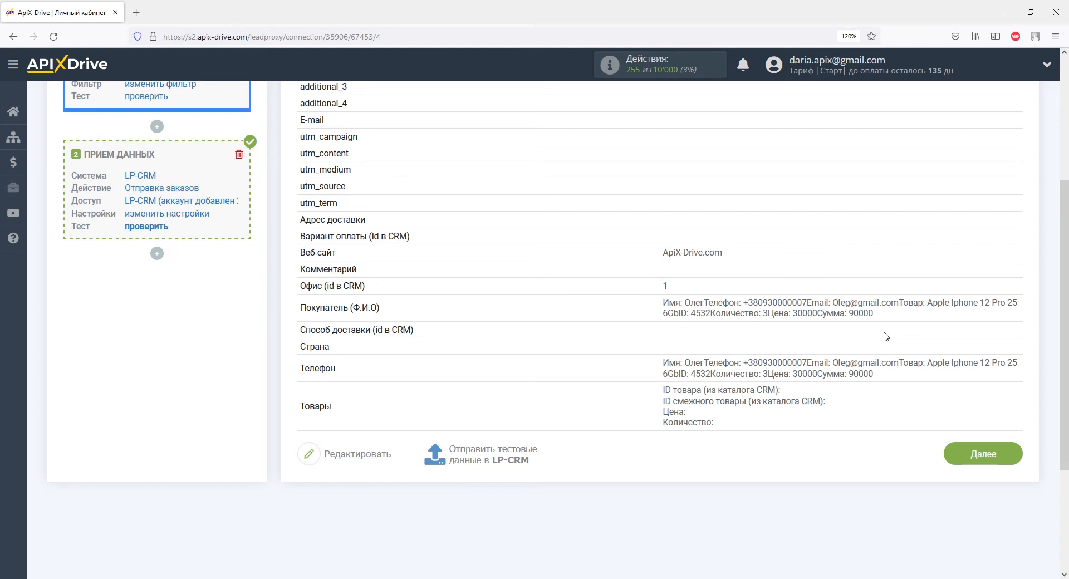
- Add a data formatting block between the source and the LP-CRM receiver, with Текстовое сообщение as the field to format
scroll(886, 336, "up", 4)
left_click(156, 337)
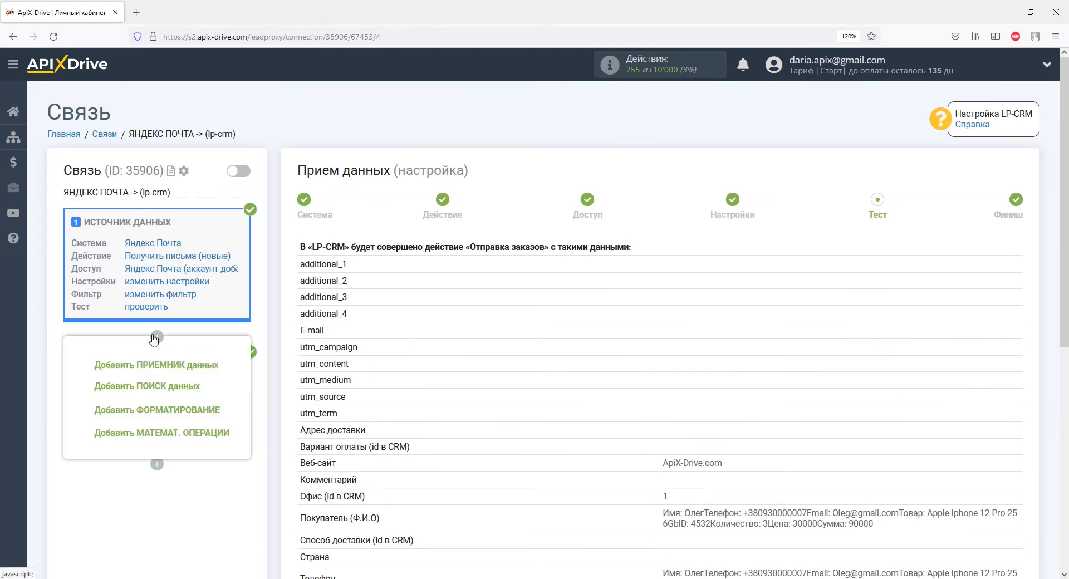
left_click(150, 411)
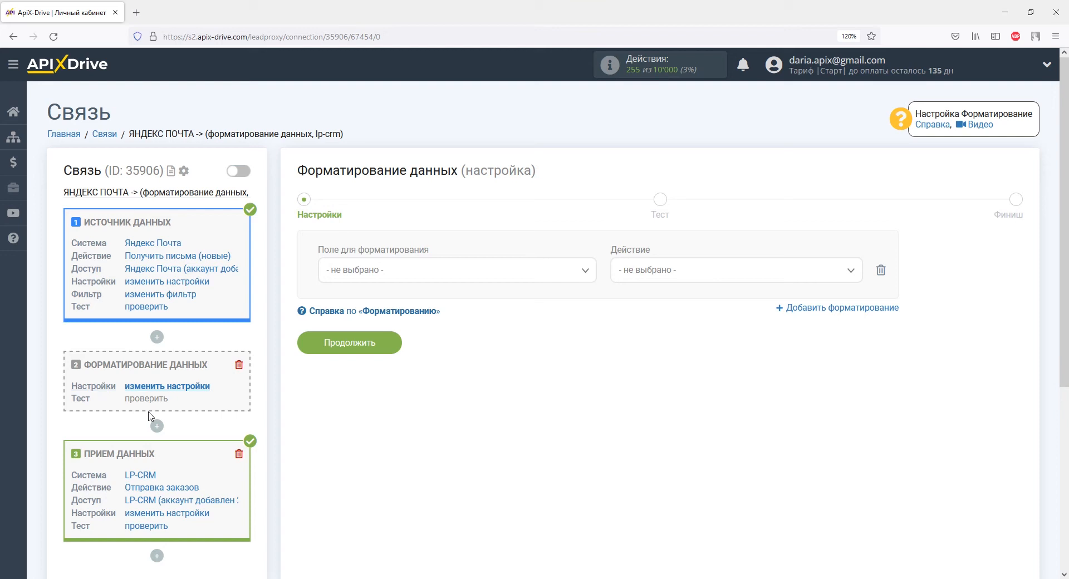
left_click(383, 271)
scroll(595, 357, "down", 5)
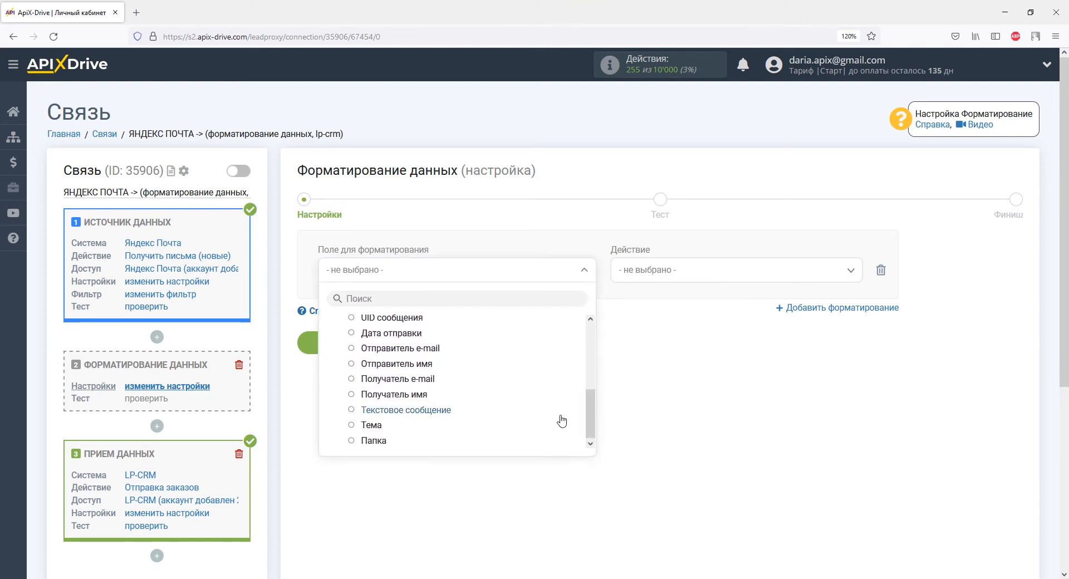
left_click(444, 412)
- Set the first formatting block to Вырезать от-до, from Имя: to Телефон:, with Не включать указанные символы, and check the test result
left_click(649, 276)
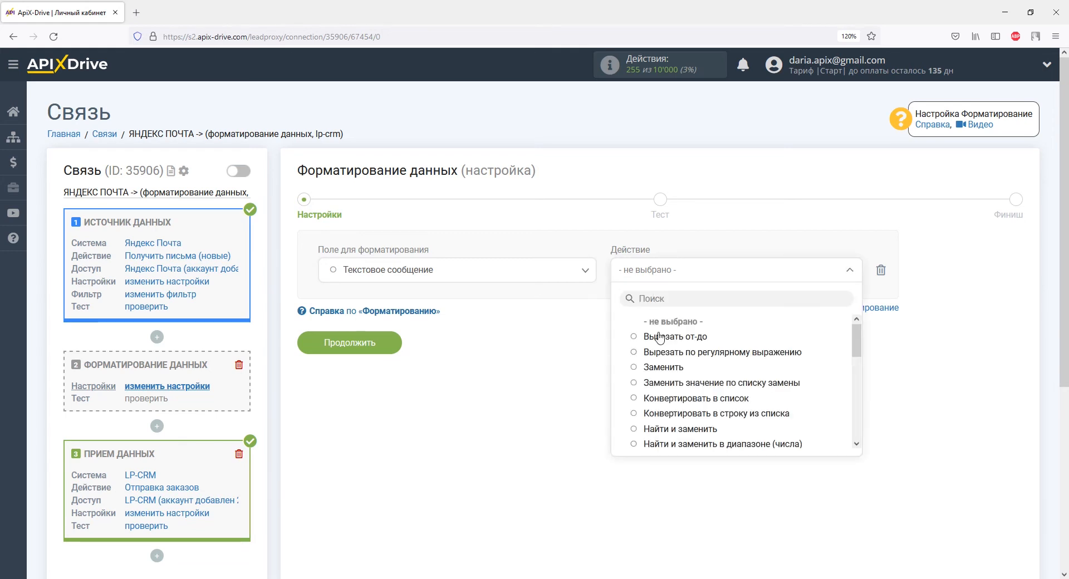
left_click(660, 338)
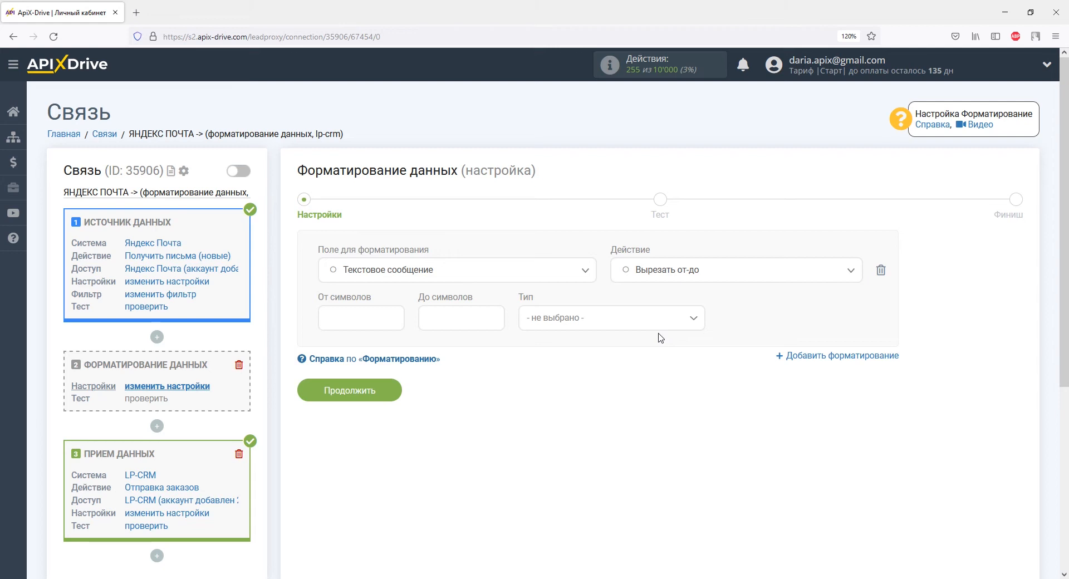
left_click(390, 315)
type("Им")
type("я:")
type("Телефон:")
left_click(539, 327)
left_click(554, 399)
left_click(382, 389)
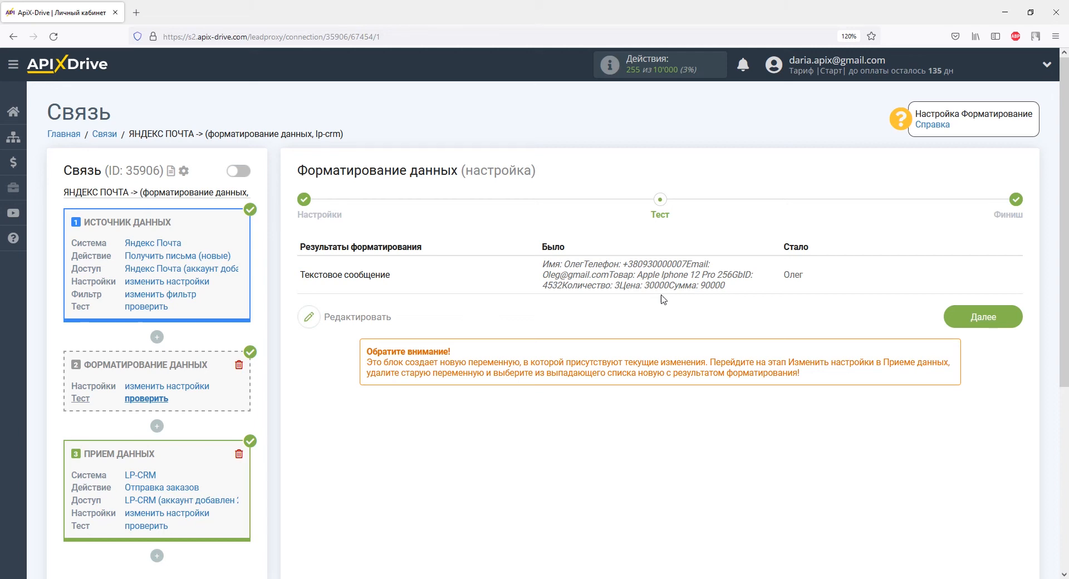
left_click_drag(784, 275, 793, 275)
- Add a second data formatting block below the first, with Текстовое сообщение as the field to format
left_click(158, 426)
left_click(161, 500)
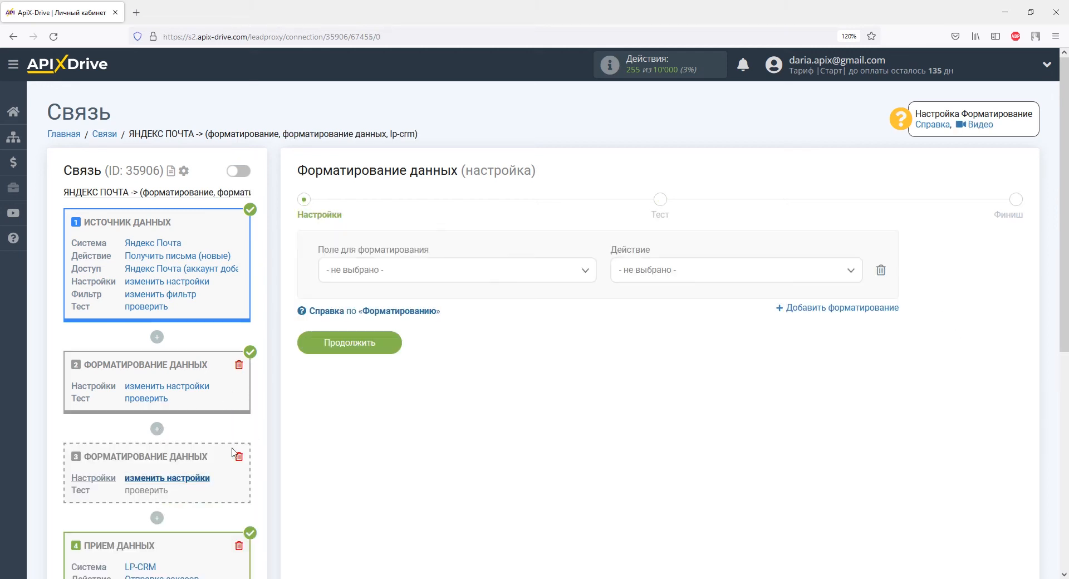
left_click(329, 272)
scroll(465, 390, "down", 5)
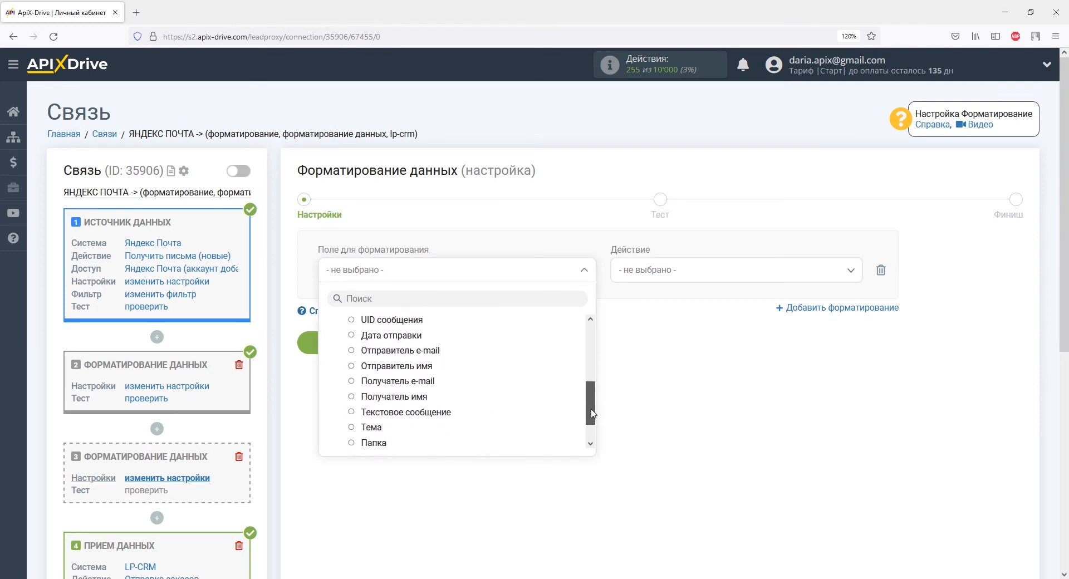
left_click(446, 383)
- Set the second formatting block to Вырезать от-до, from Телефон: to Email:, with Не включать указанные символы, and continue to its test
left_click(642, 269)
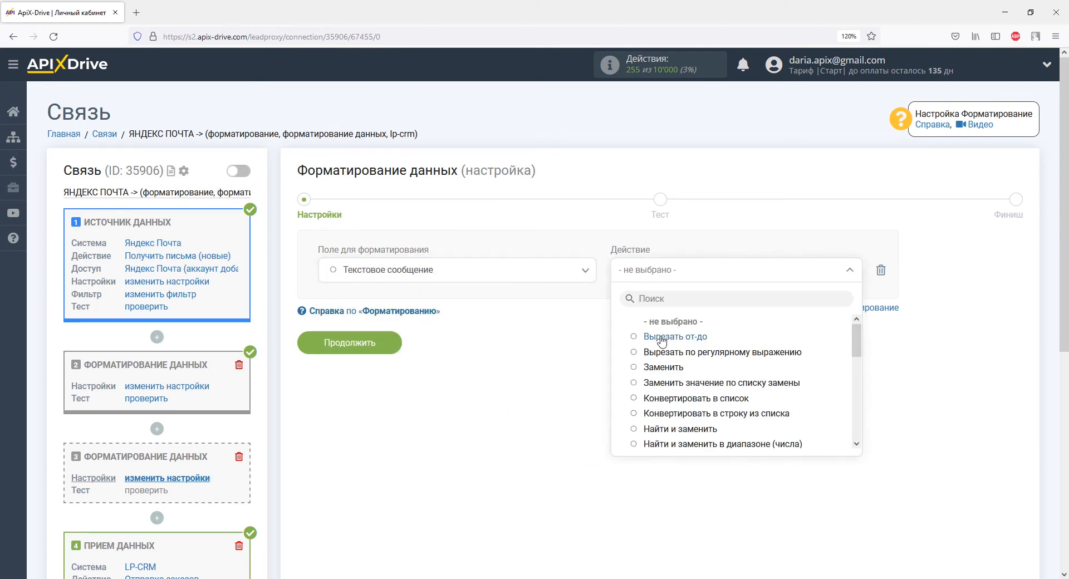
left_click(663, 337)
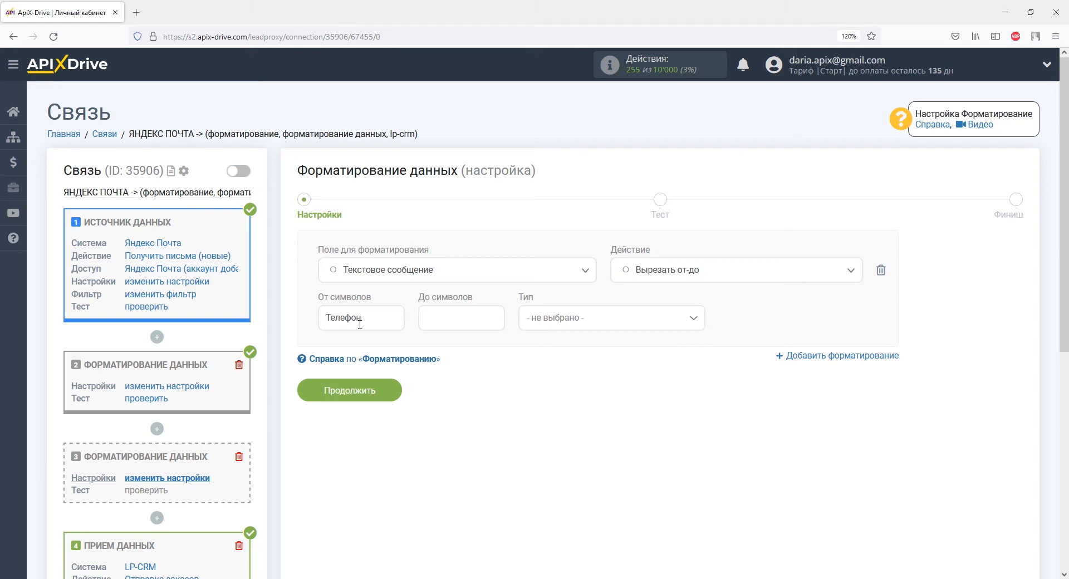
left_click(422, 321)
type("Email:")
left_click(554, 327)
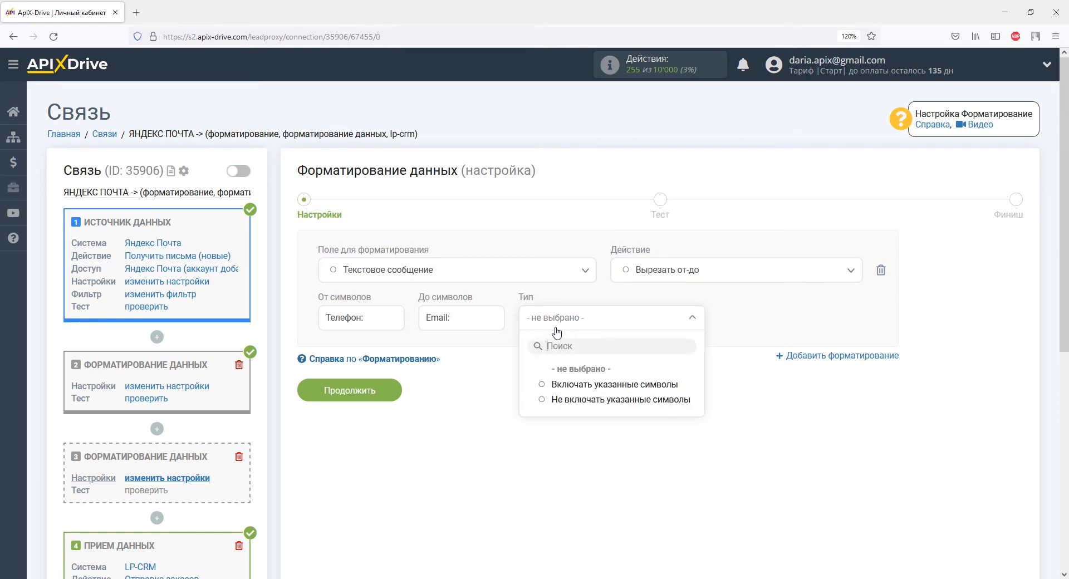
left_click(555, 400)
left_click(390, 393)
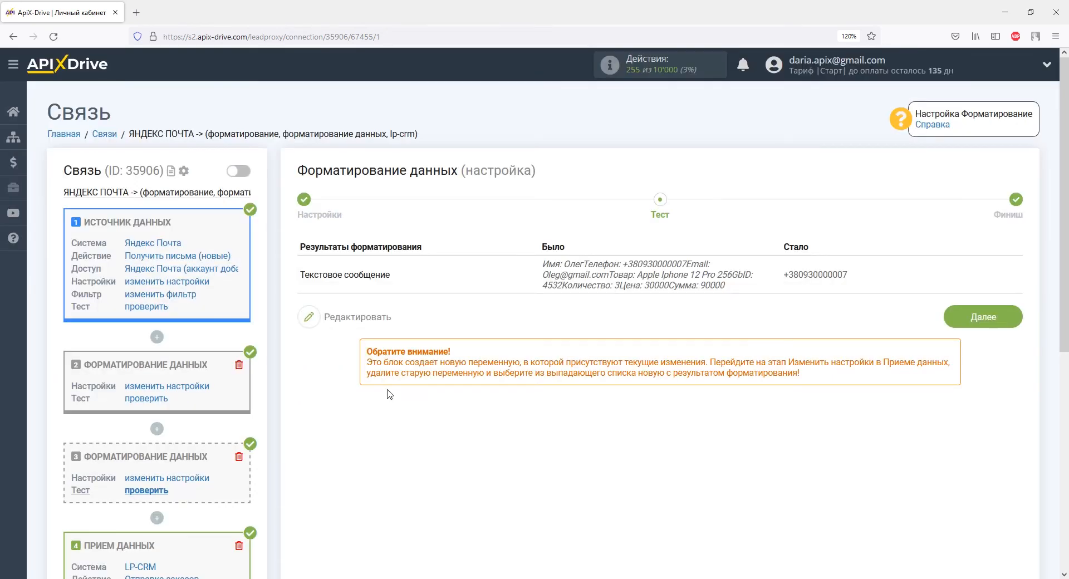
- Add a third data formatting block before the LP-CRM receiver, with Текстовое сообщение as the field to format
scroll(362, 379, "down", 3)
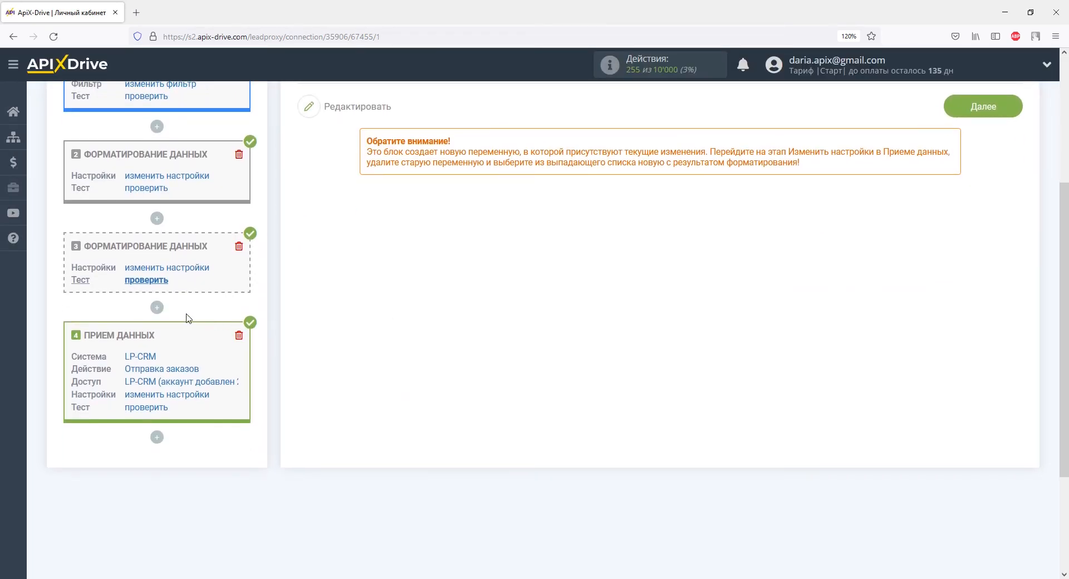
left_click(157, 307)
left_click(167, 381)
left_click(344, 275)
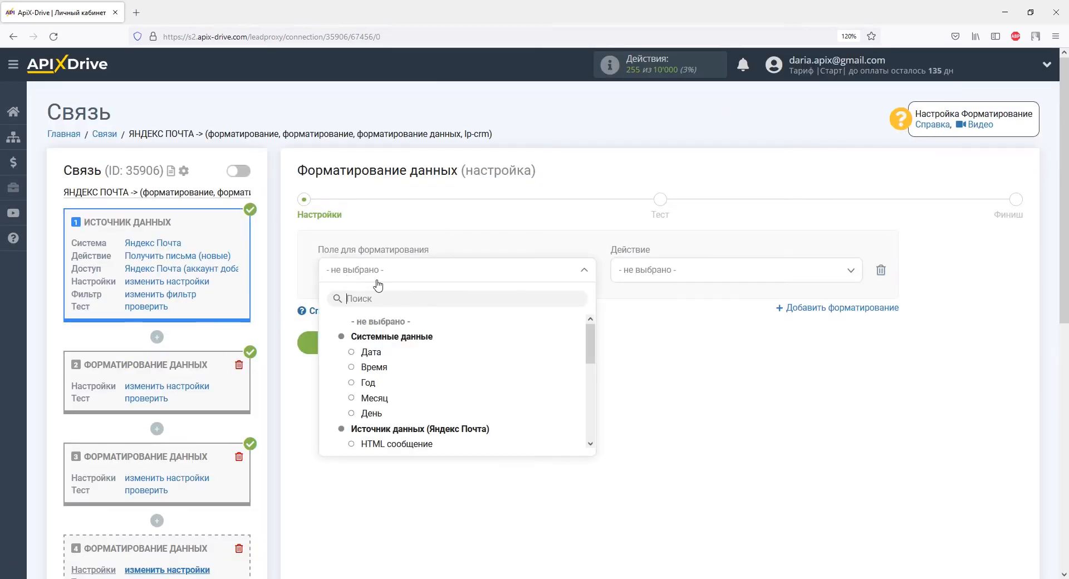
scroll(534, 379, "down", 5)
left_click(440, 425)
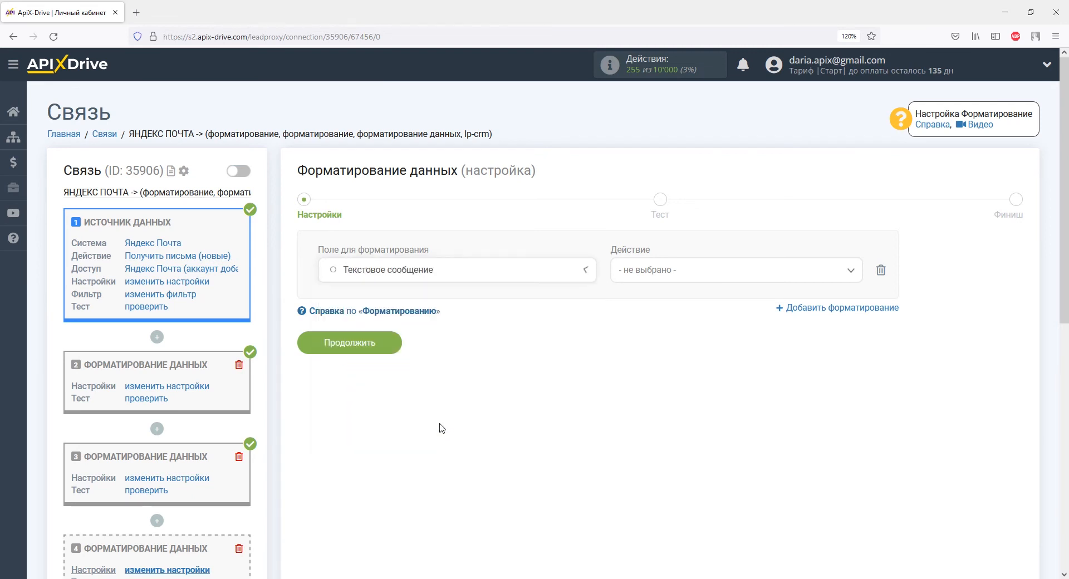
- Set the third formatting block to Вырезать от-до, from Email: to Товар:, with Не включать указанные символы, and continue to its test
left_click(629, 277)
left_click(649, 339)
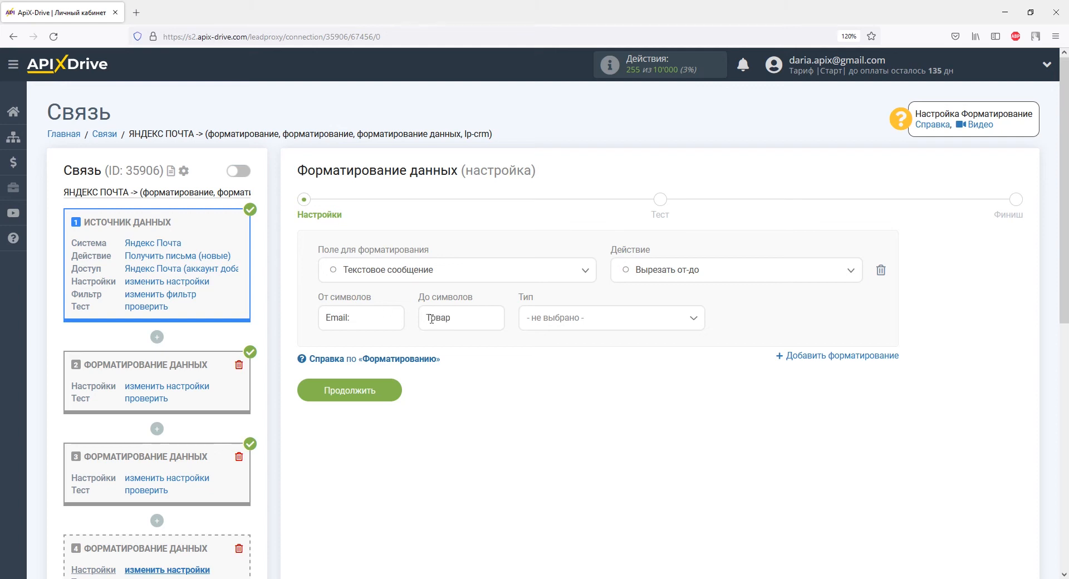
left_click(522, 326)
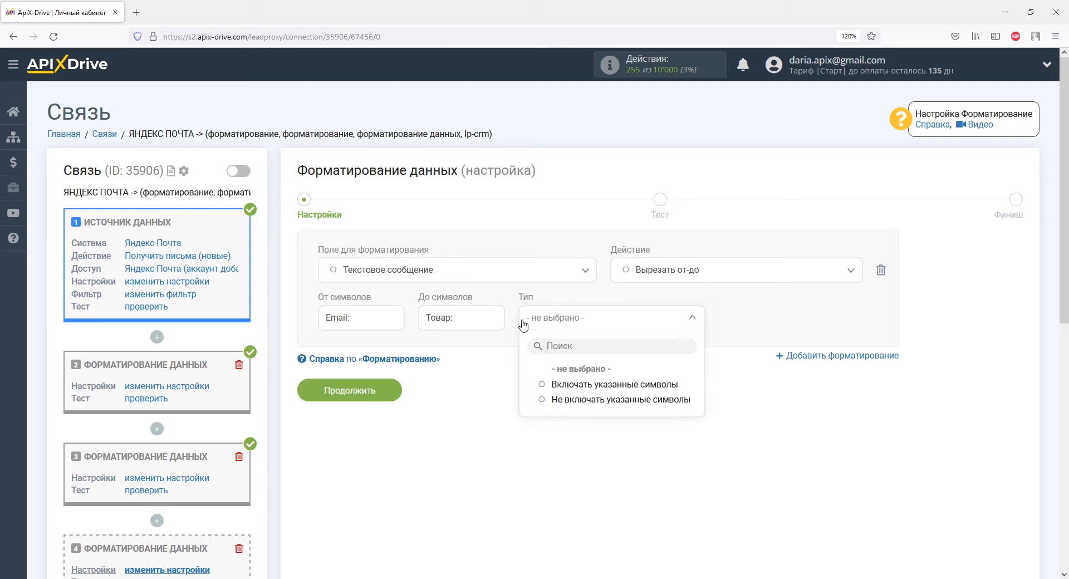
left_click(559, 401)
left_click(375, 390)
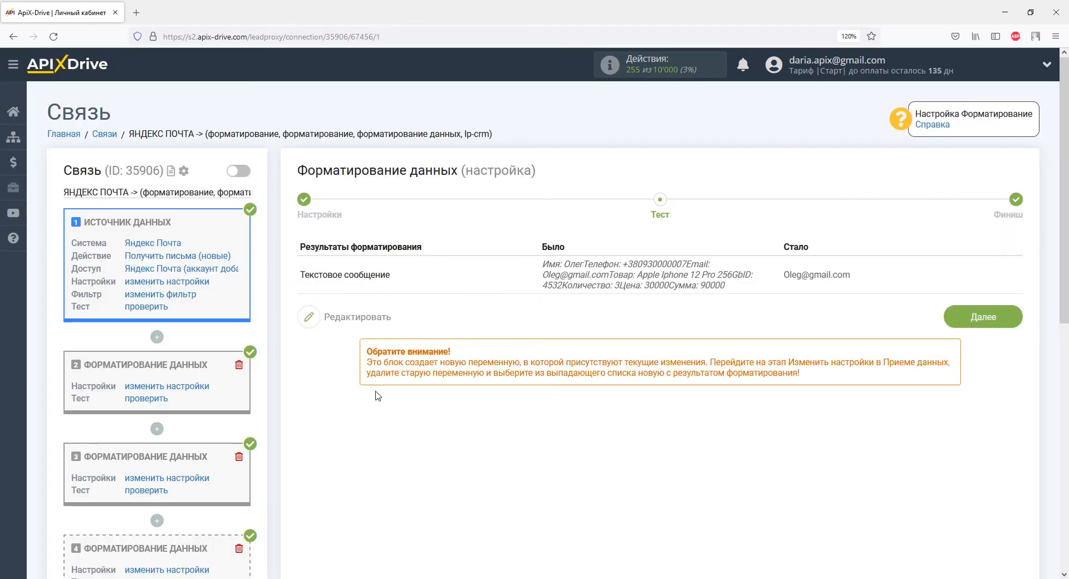
- Add a fourth data formatting block before the LP-CRM receiver, with Текстовое сообщение as the field to format
scroll(376, 395, "down", 5)
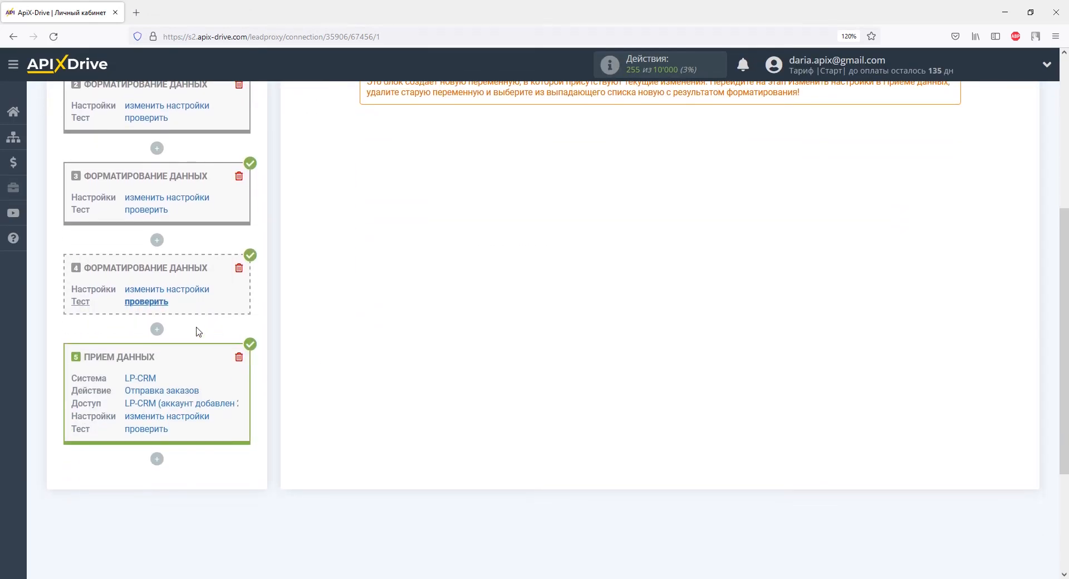
left_click(157, 337)
left_click(156, 403)
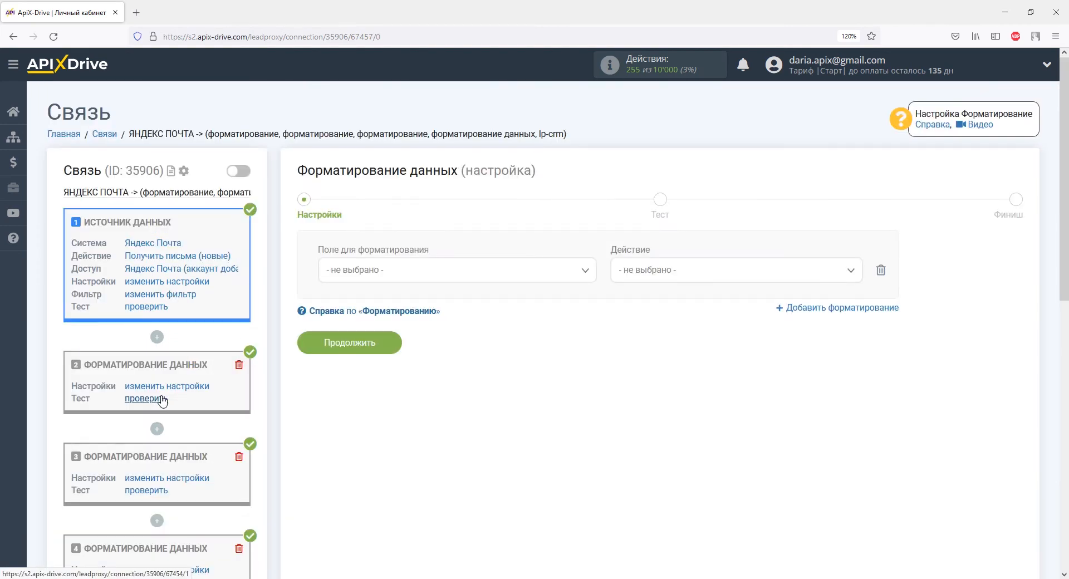
left_click(390, 277)
left_click_drag(587, 341, 597, 410)
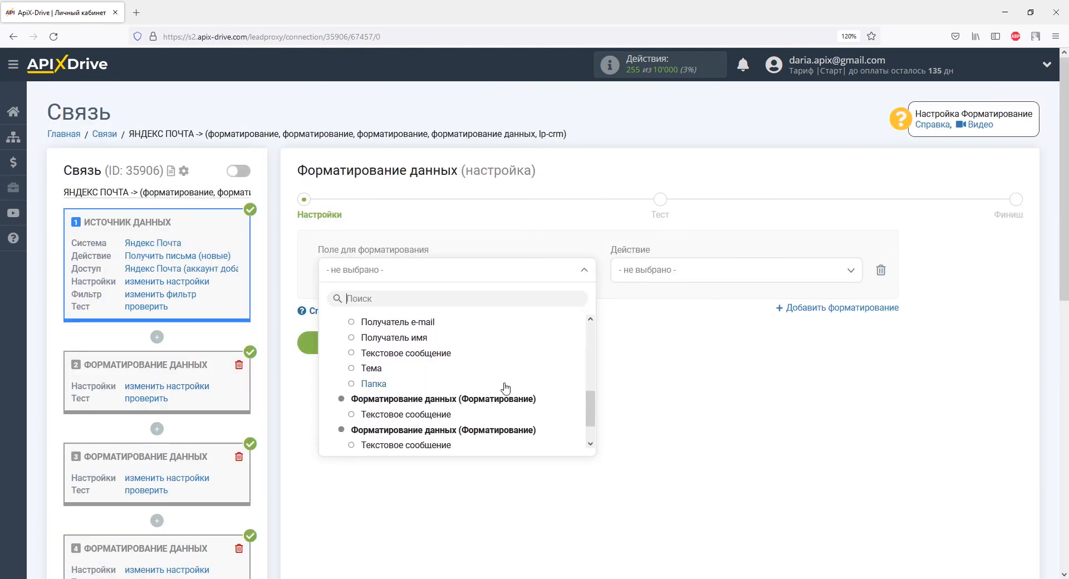
left_click(437, 359)
- Set the fourth formatting block to Вырезать от-до, from Товар: to ID:, with Не включать указанные символы, and continue to its test
left_click(641, 278)
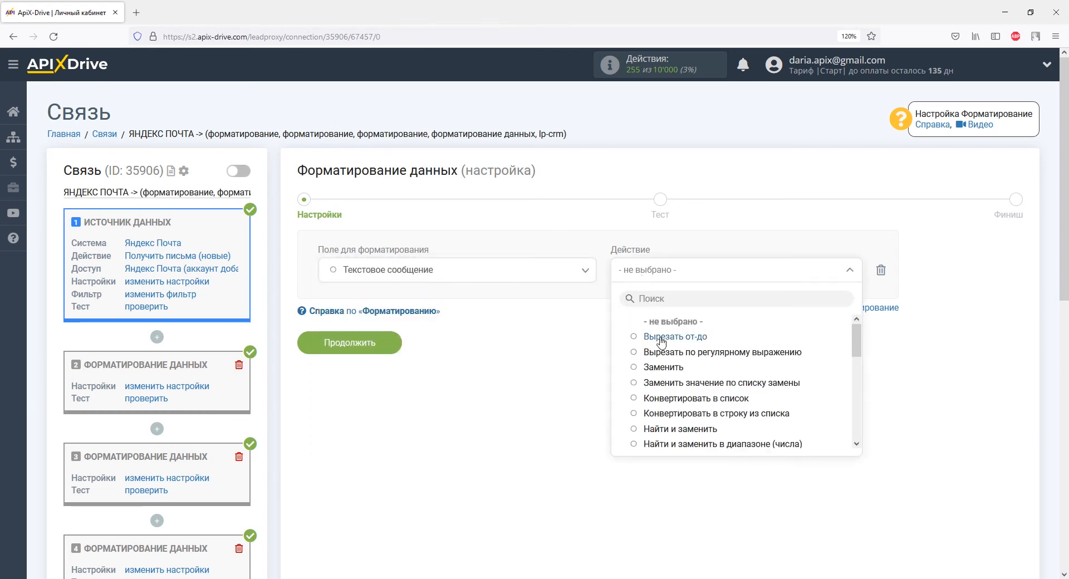
left_click(655, 338)
left_click(388, 323)
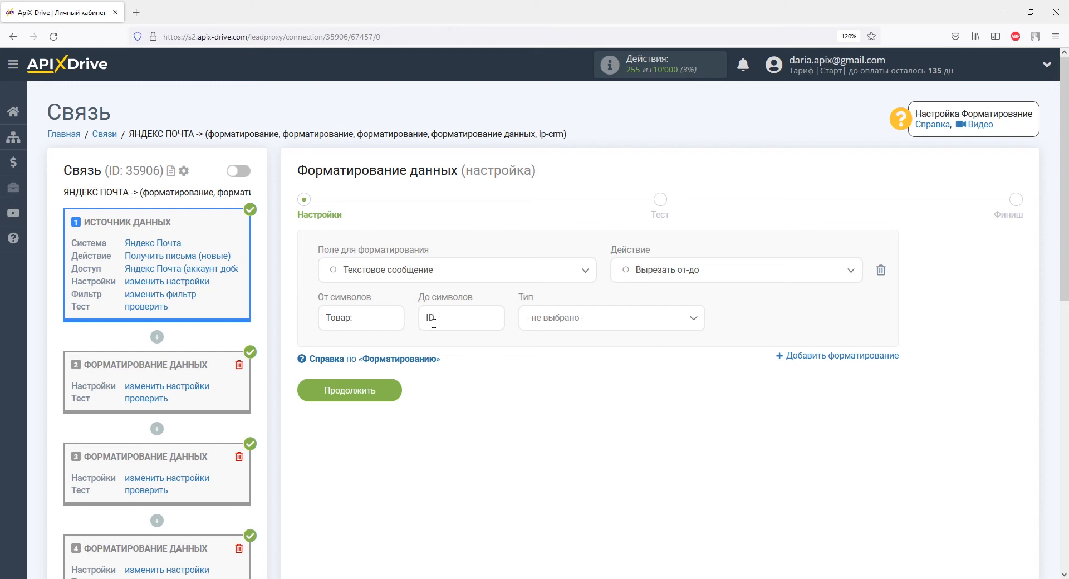
left_click(526, 326)
left_click(557, 400)
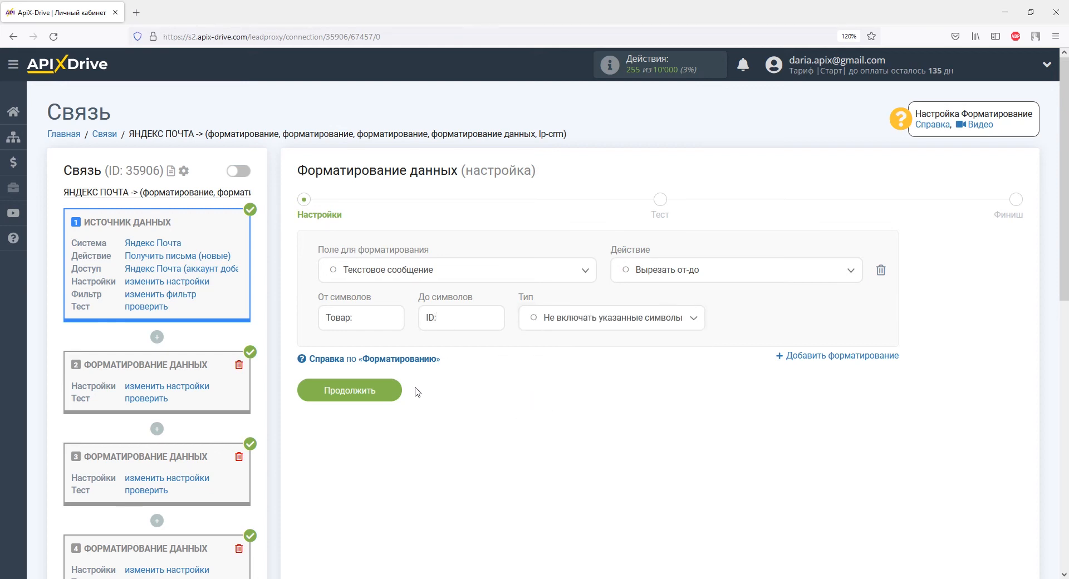
left_click(383, 389)
- Add a fifth data formatting block before the LP-CRM receiver, with Текстовое сообщение as the field to format
scroll(383, 393, "down", 4)
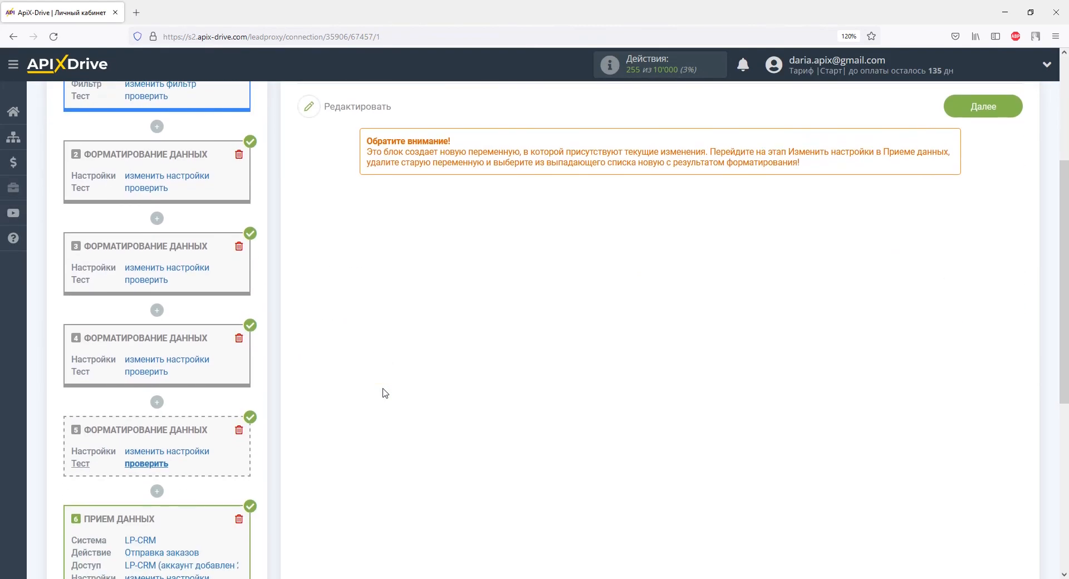
scroll(383, 394, "down", 3)
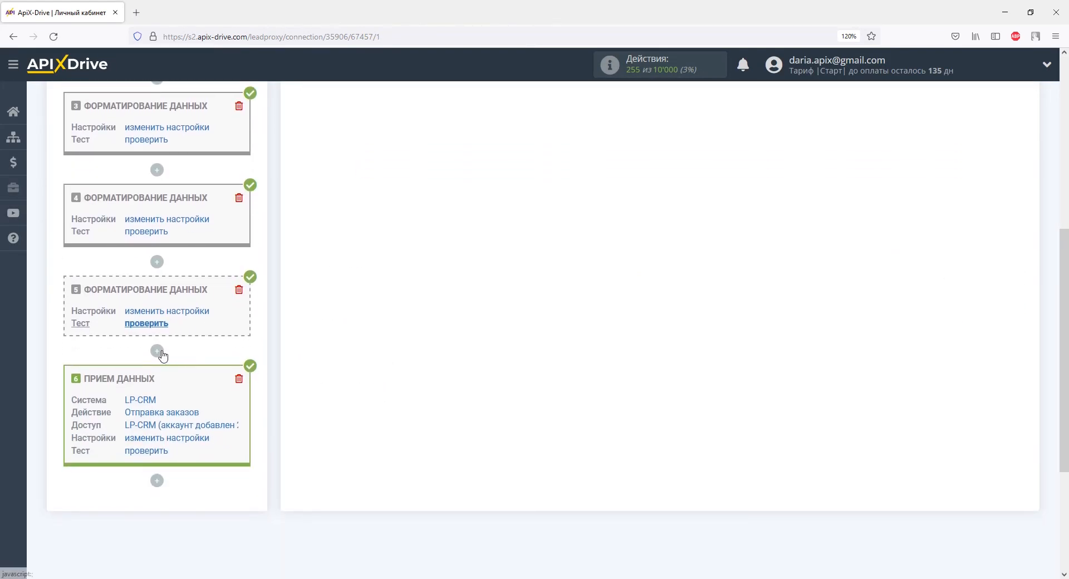
left_click(158, 352)
left_click(162, 424)
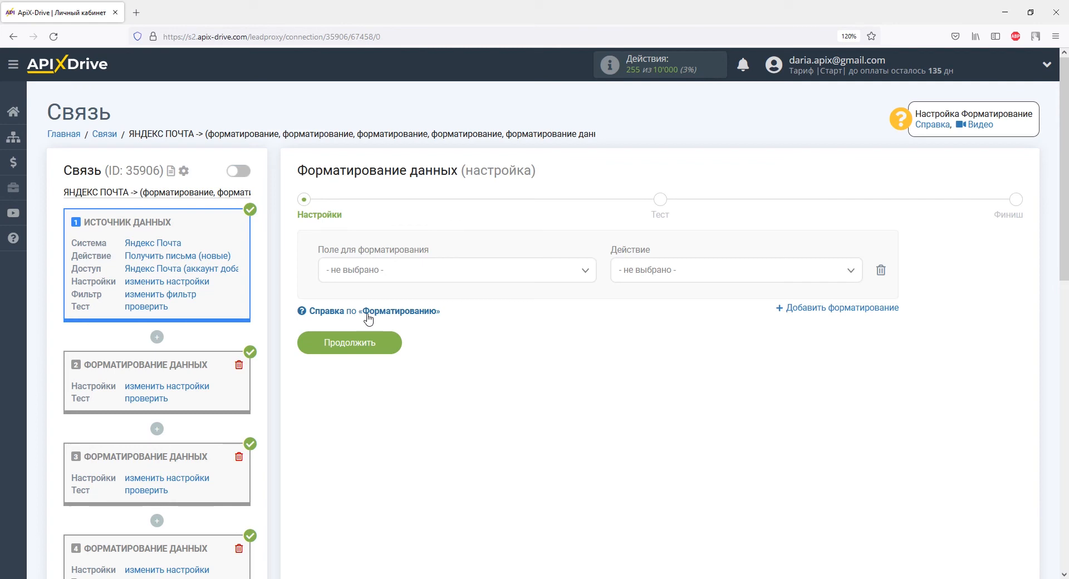
left_click(385, 273)
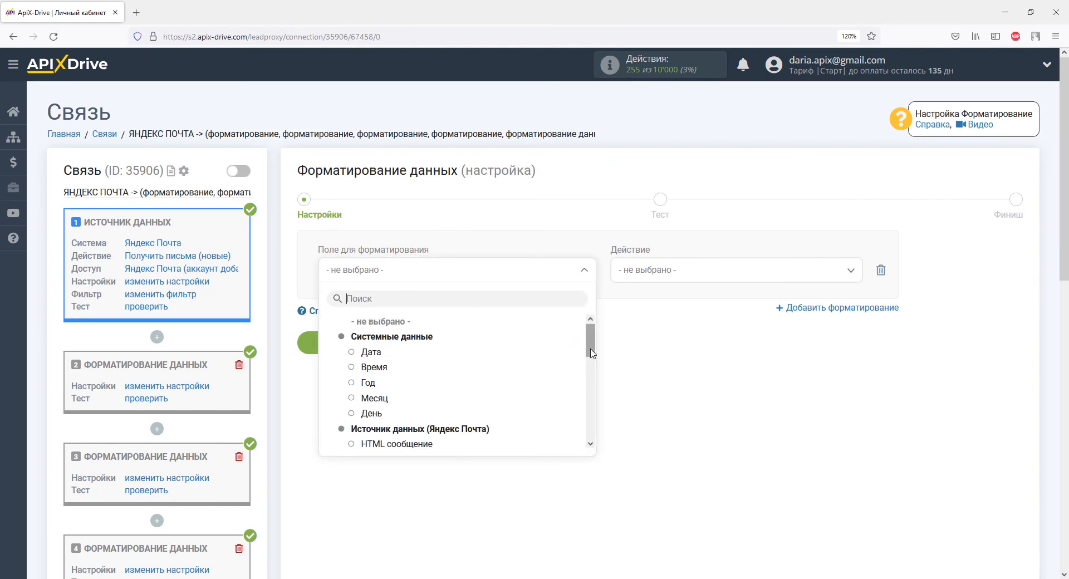
left_click_drag(591, 353, 591, 396)
left_click(450, 380)
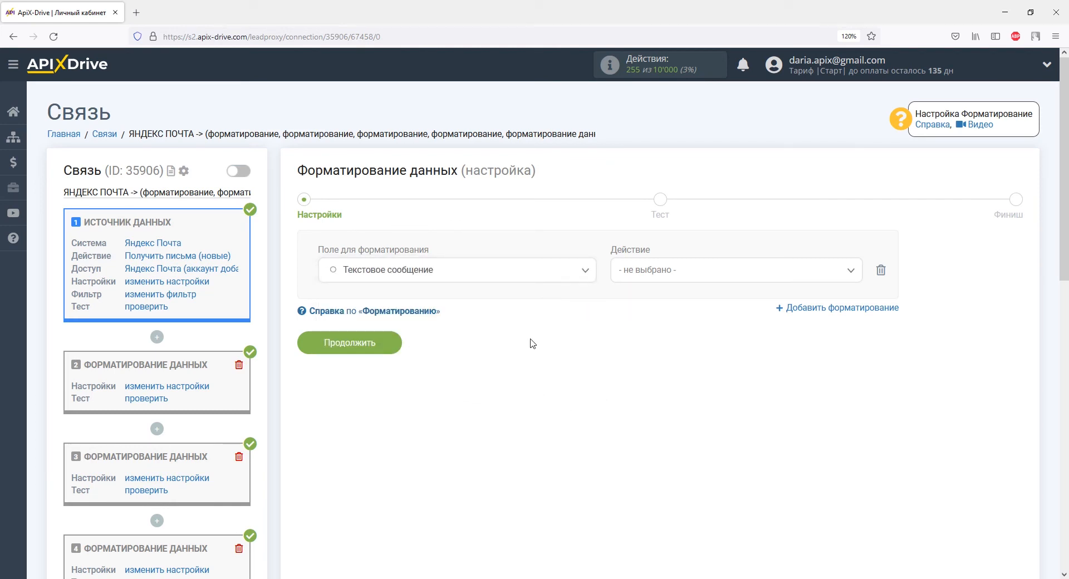
- Set the fifth formatting block to Вырезать от-до, from ID: to Количество:, with Не включать указанные символы, and continue to its test
left_click(622, 284)
left_click(646, 337)
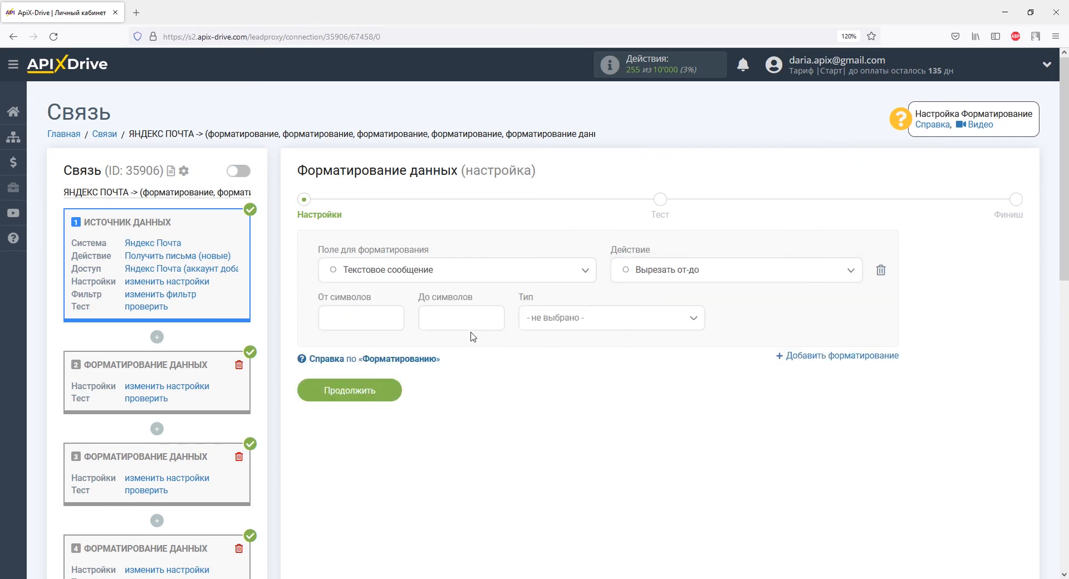
left_click(377, 323)
left_click(537, 326)
left_click(557, 399)
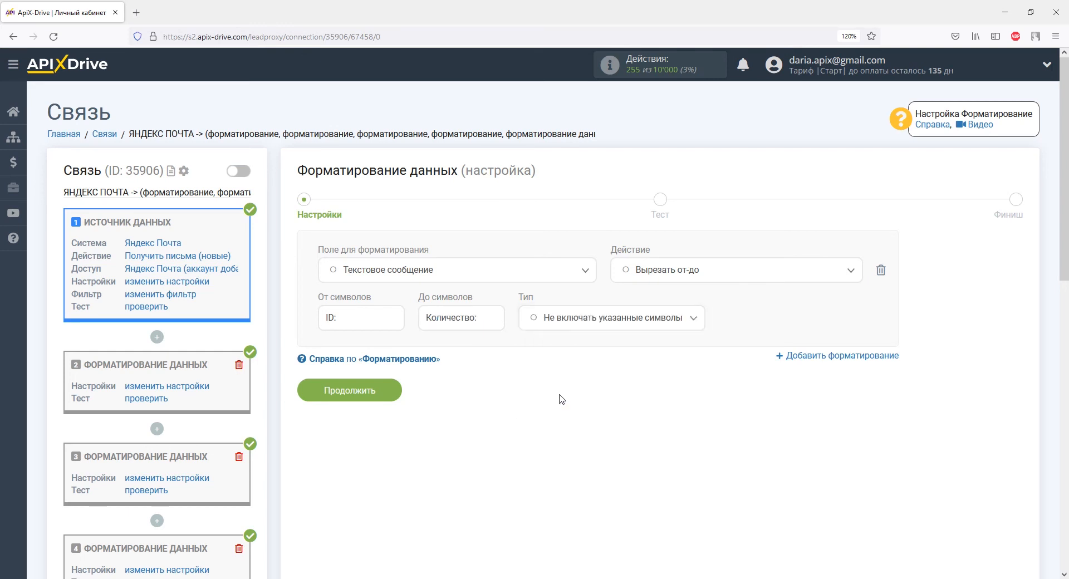
left_click(390, 391)
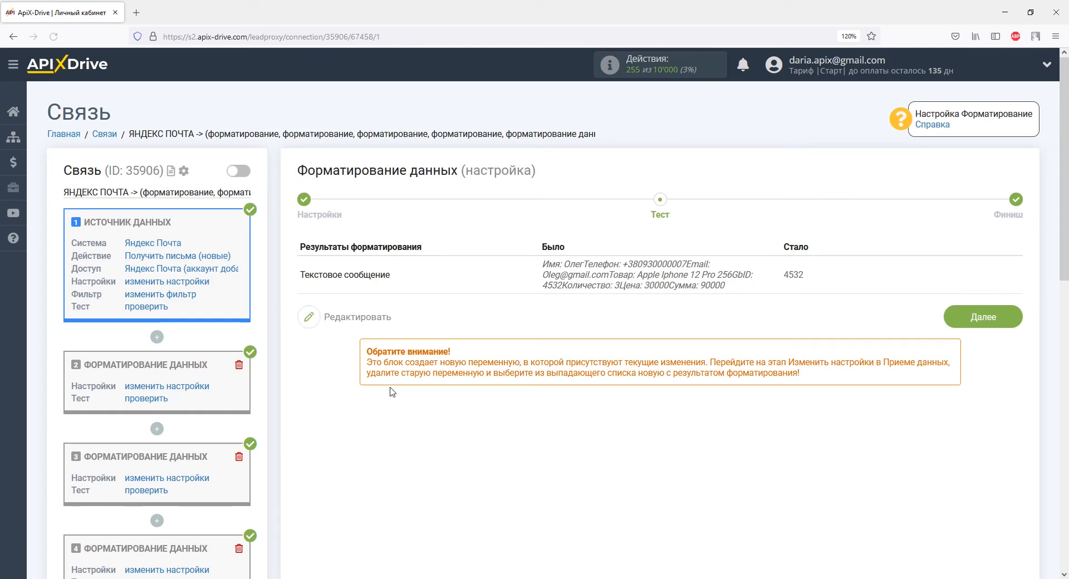
- Add a sixth data formatting block before the LP-CRM receiver, with Текстовое сообщение as the field to format
scroll(390, 391, "down", 6)
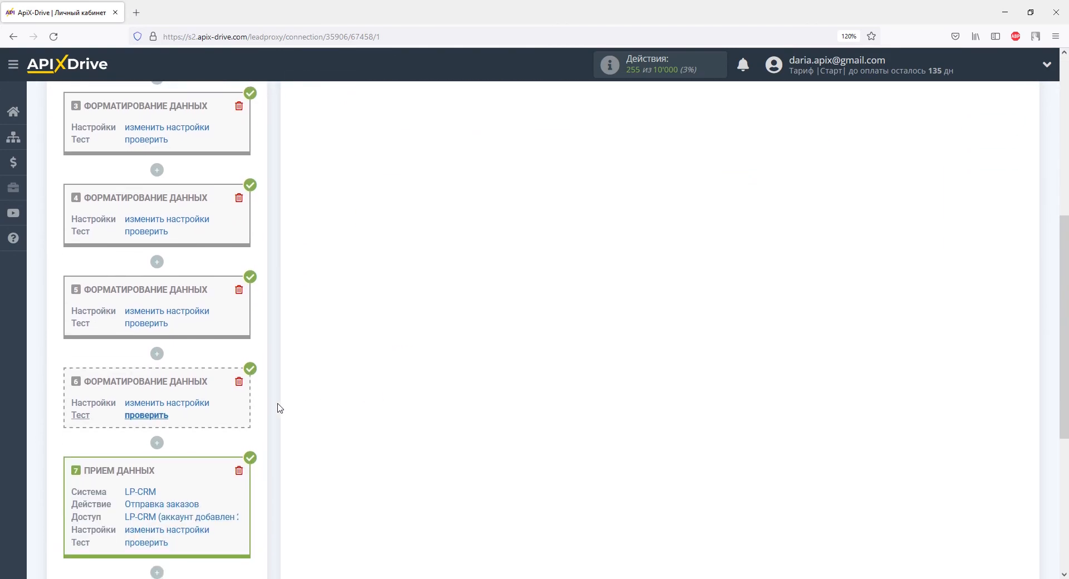
left_click(157, 443)
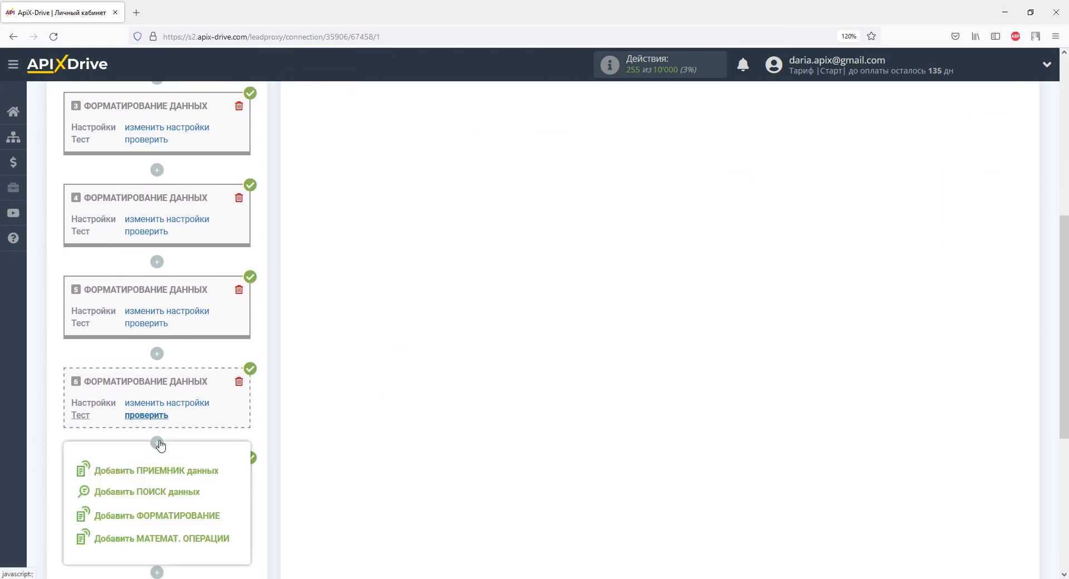
left_click(168, 517)
left_click(451, 270)
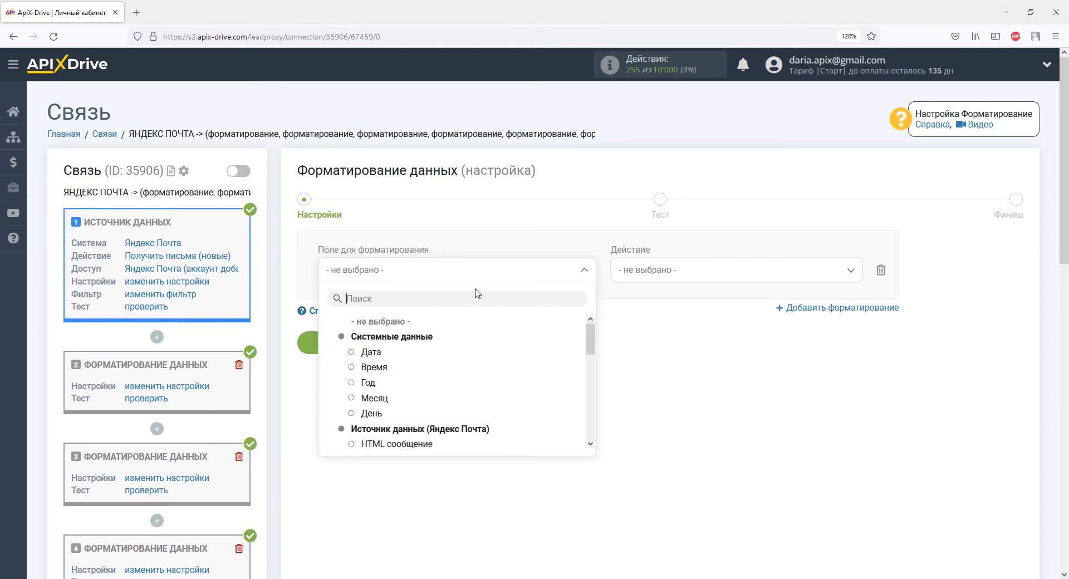
left_click_drag(587, 339, 592, 405)
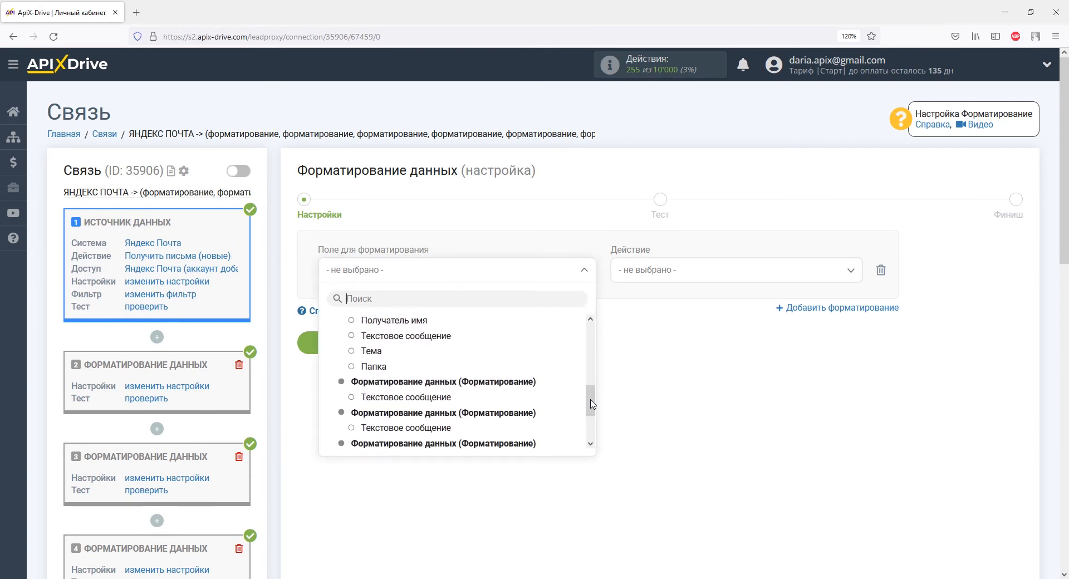
left_click(423, 337)
- Set the sixth formatting block to Вырезать от-до, from Количество: to Цена:, with Не включать указанные символы, and continue to its test
left_click(632, 273)
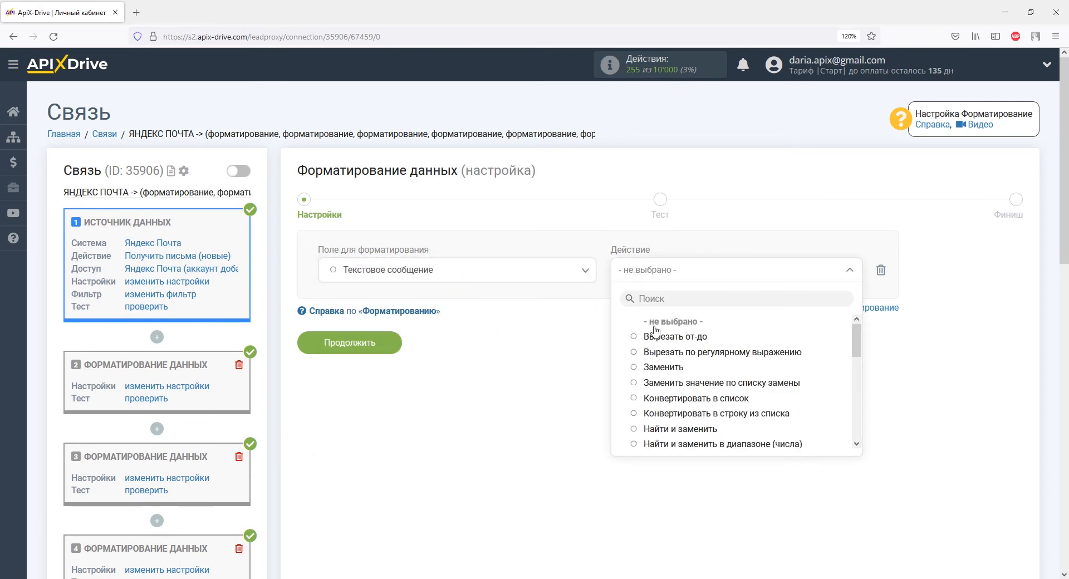
left_click(656, 336)
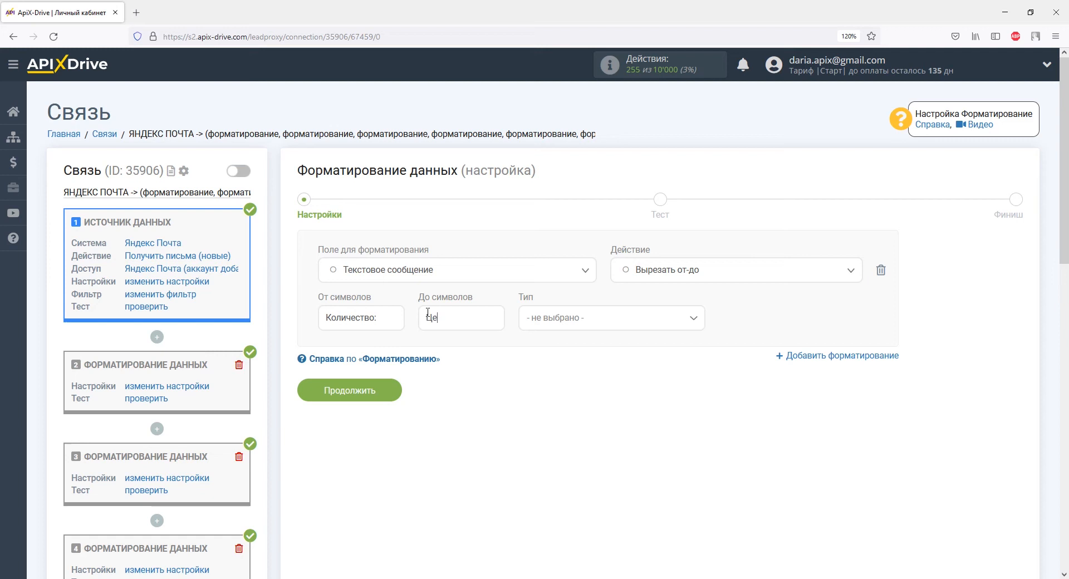
left_click(530, 319)
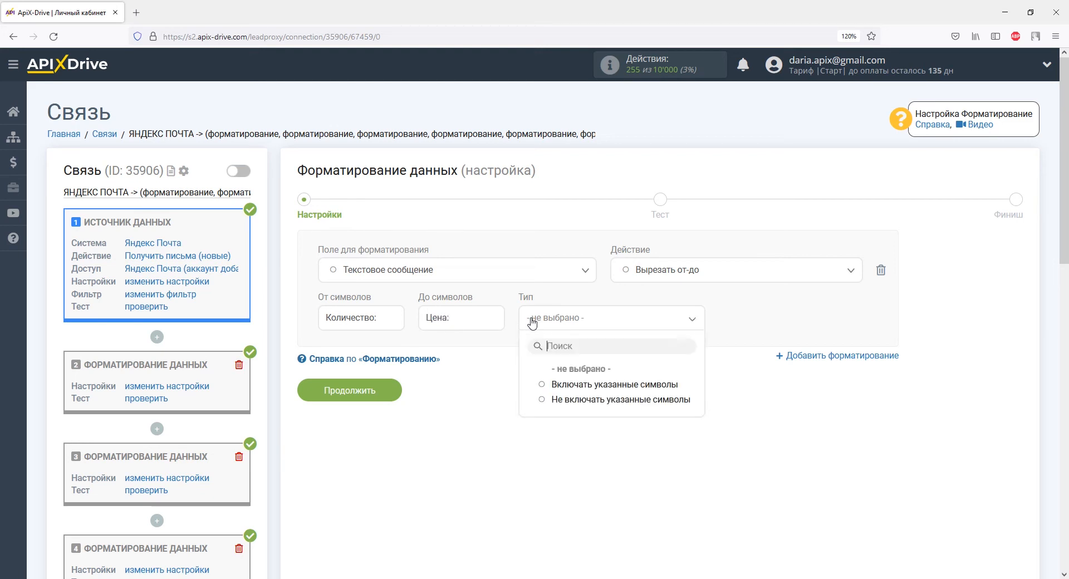
left_click(551, 400)
left_click(399, 392)
- Add a seventh data formatting block before the LP-CRM receiver, with Текстовое сообщение as the field to format
scroll(389, 394, "down", 7)
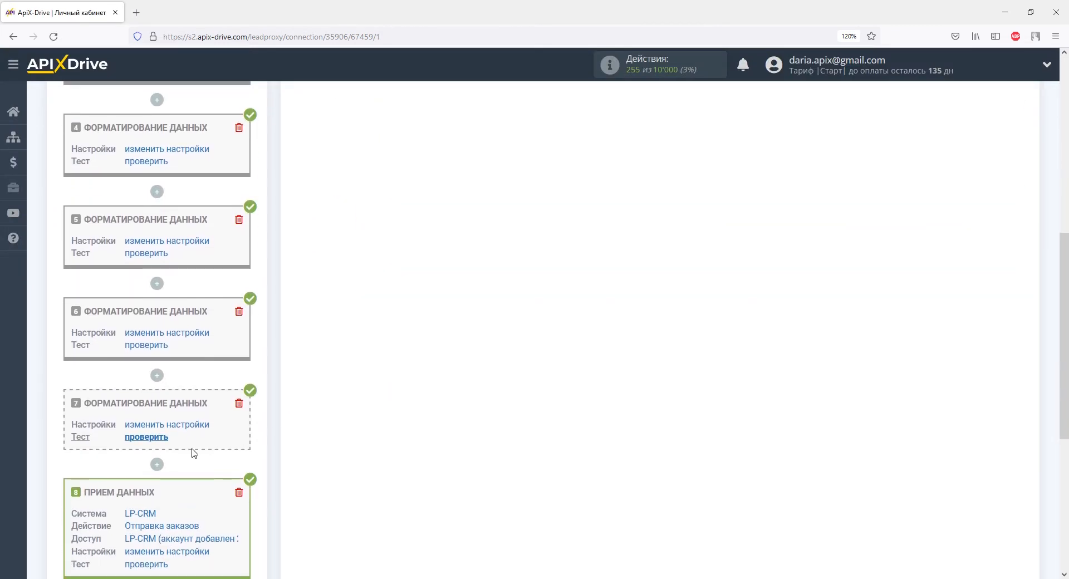
left_click(157, 465)
left_click(164, 539)
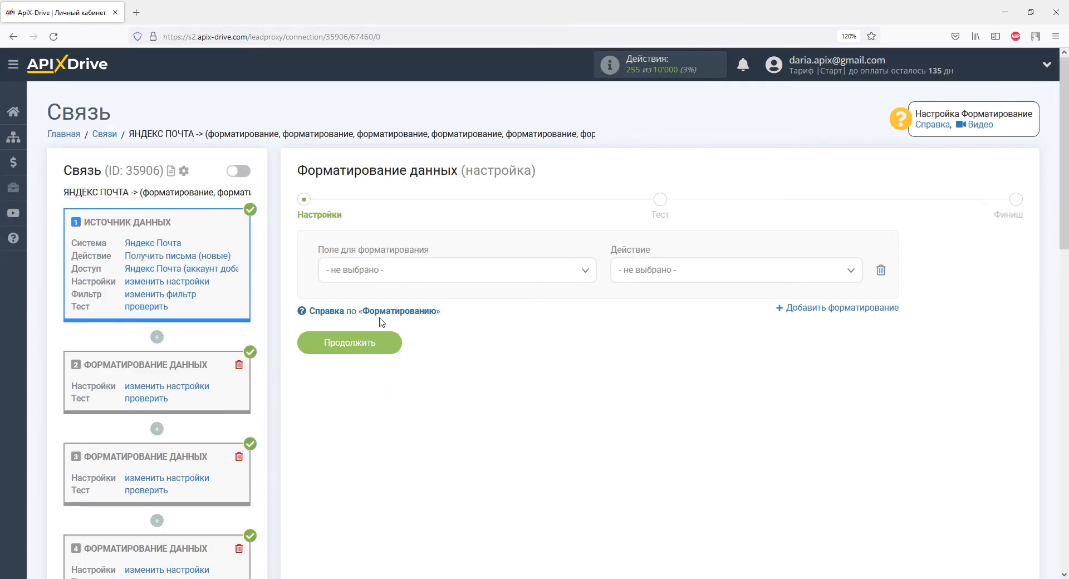
left_click(415, 271)
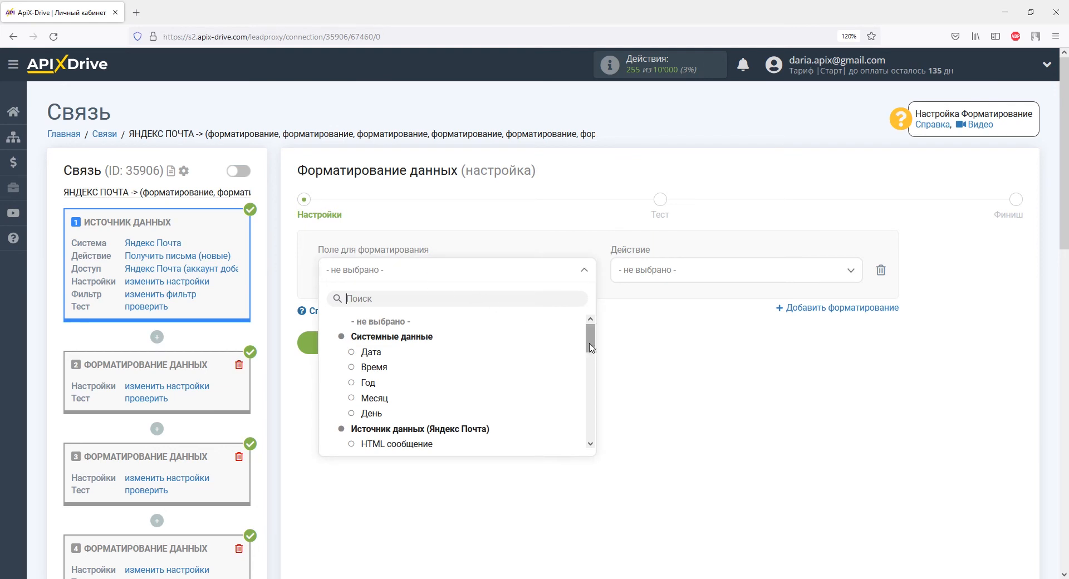
scroll(590, 343, "down", 5)
left_click(450, 359)
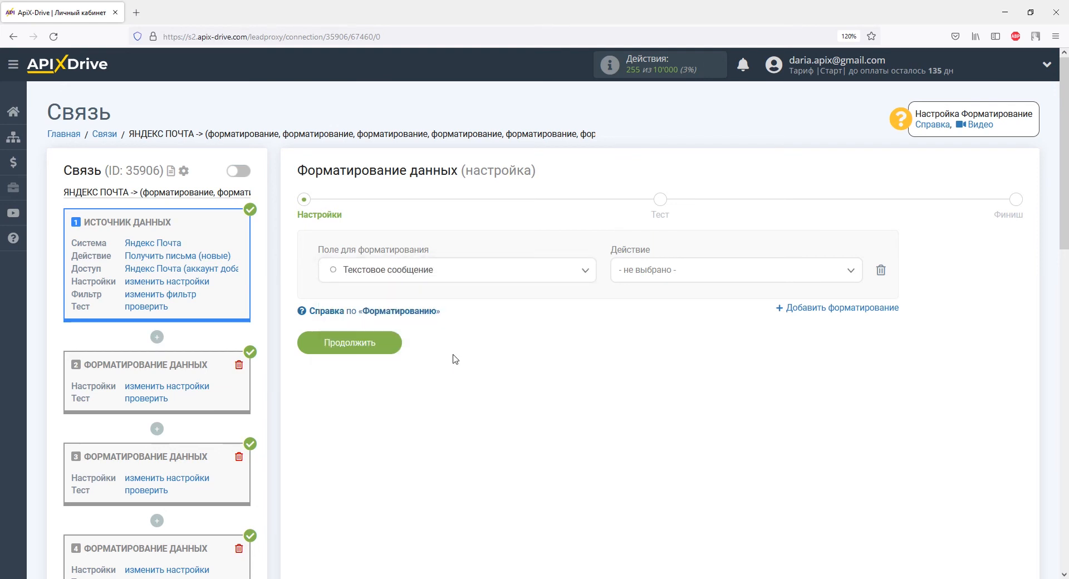
- Set the seventh formatting block to Вырезать от-до, from Цена: to Сумма:, with Не включать указанные символы, and continue to its test
left_click(630, 273)
left_click(663, 338)
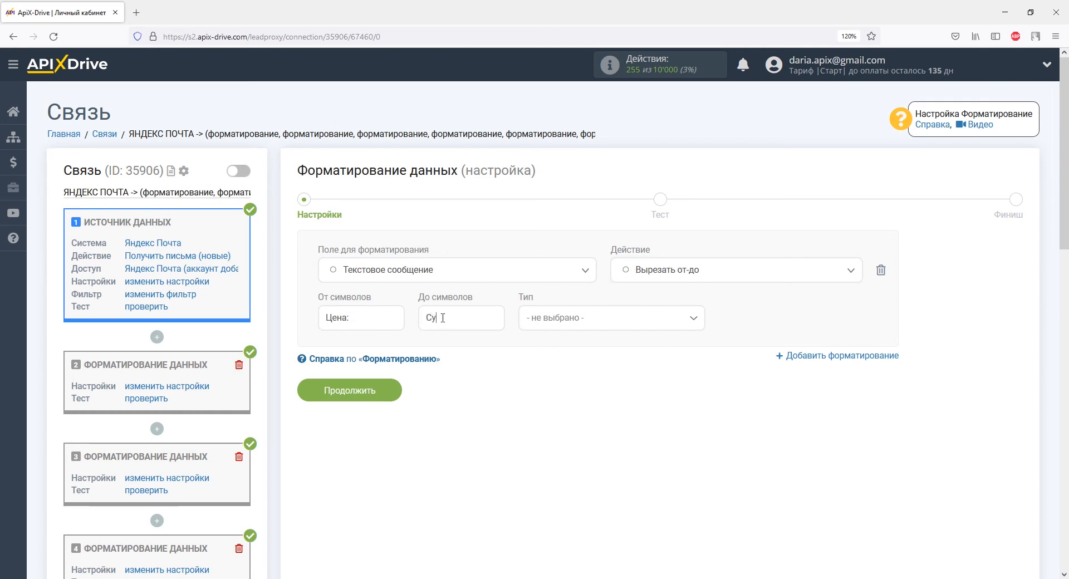
left_click(535, 325)
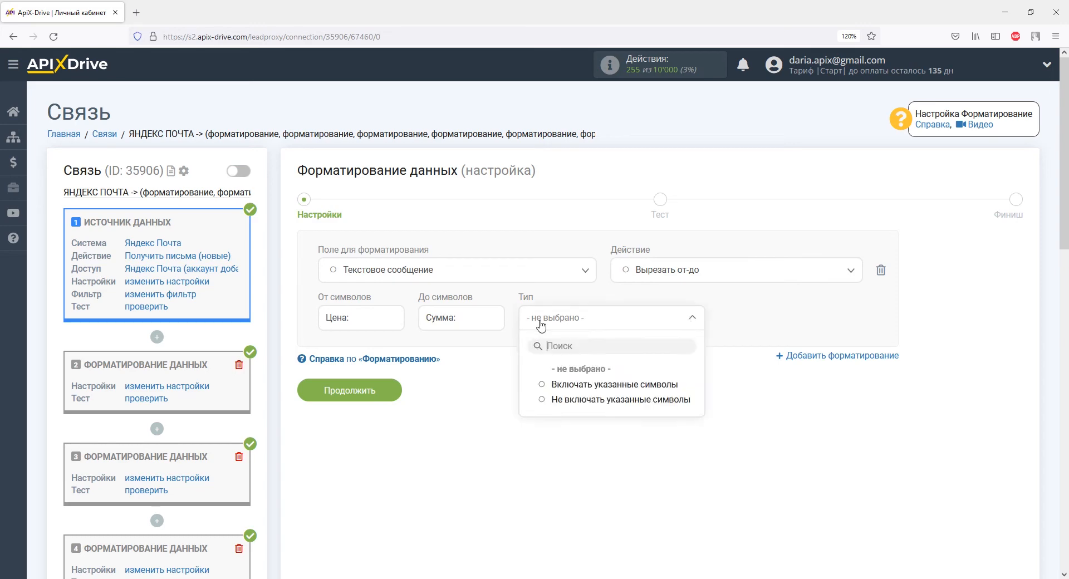
left_click(565, 401)
left_click(389, 389)
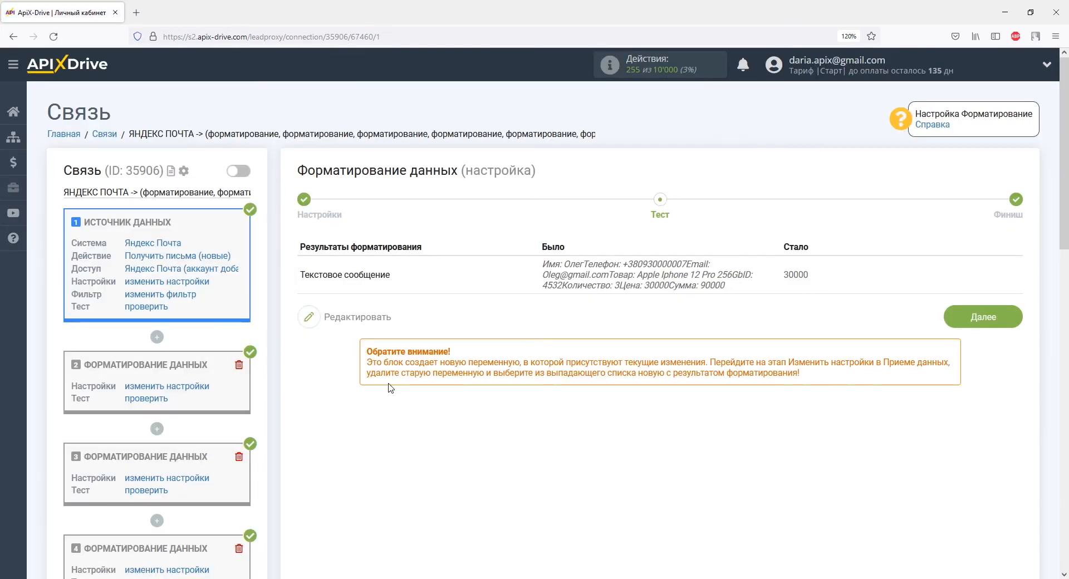
- Add an eighth data formatting block before the LP-CRM receiver, with Текстовое сообщение as the field to format
scroll(390, 388, "down", 10)
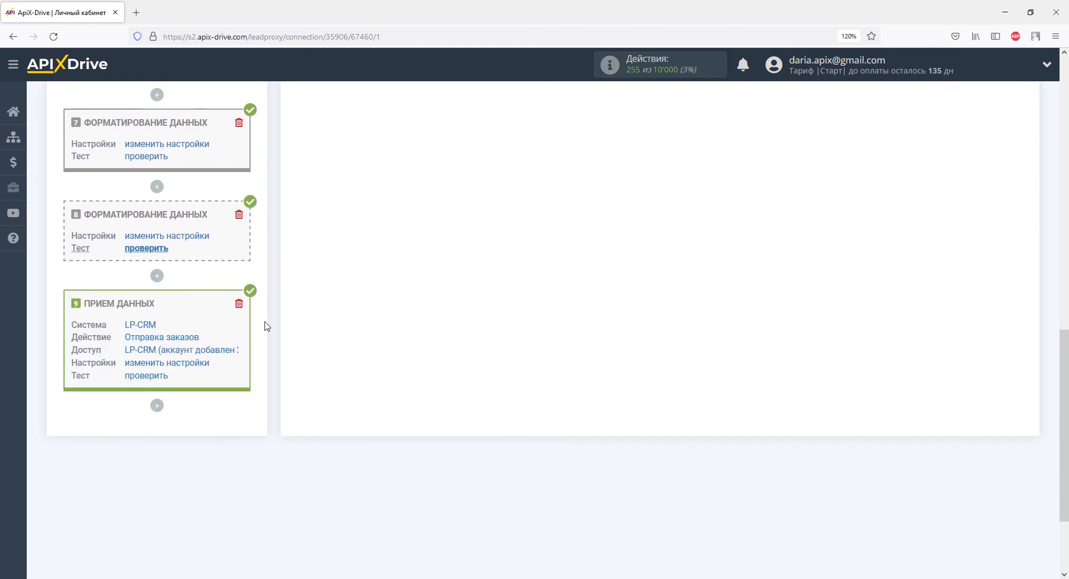
left_click(157, 276)
left_click(165, 350)
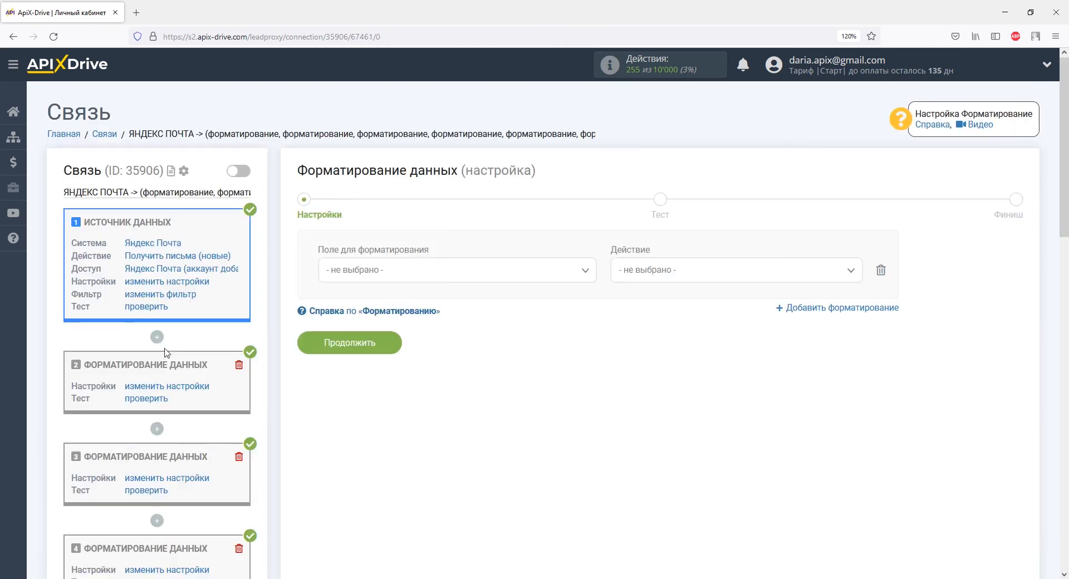
left_click(397, 273)
left_click_drag(590, 343, 591, 377)
left_click(444, 351)
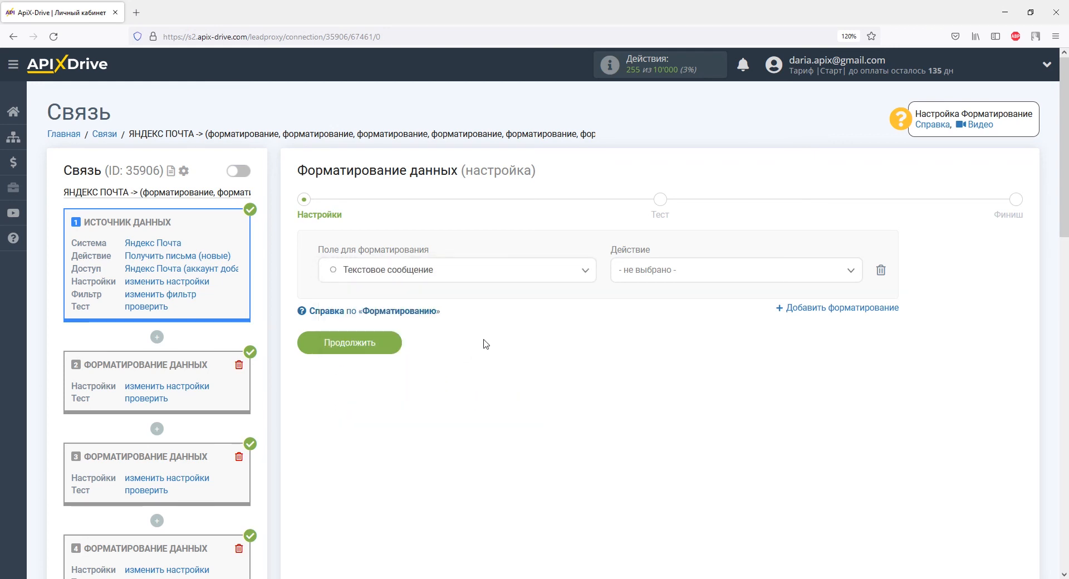
- Set the eighth formatting block to Вырезать от-до, from Сумма: with no end characters, using Не включать указанные символы, and continue to its test
left_click(636, 271)
left_click(663, 339)
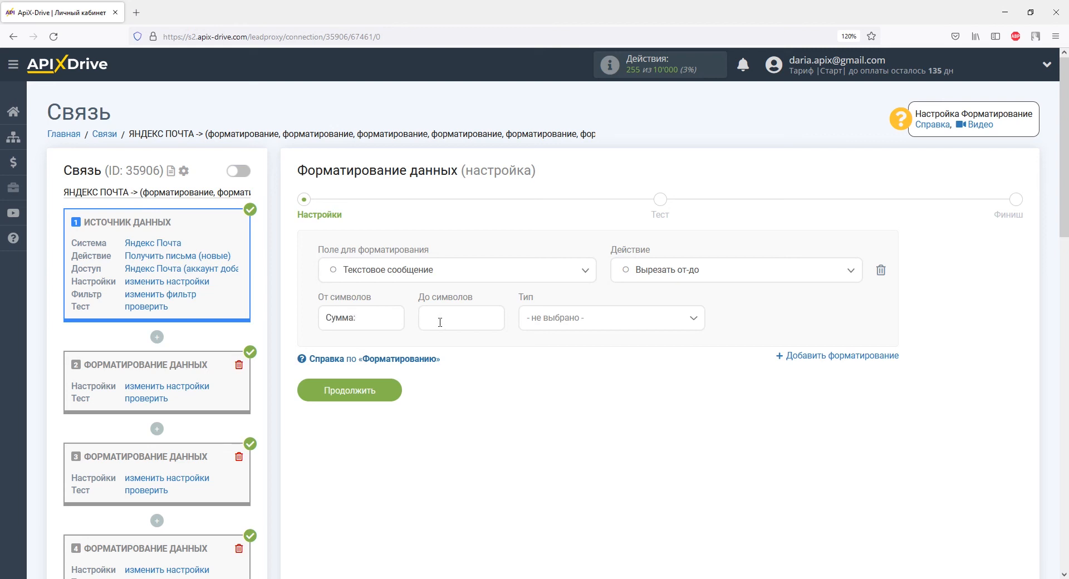
left_click(526, 326)
left_click(565, 399)
left_click(383, 394)
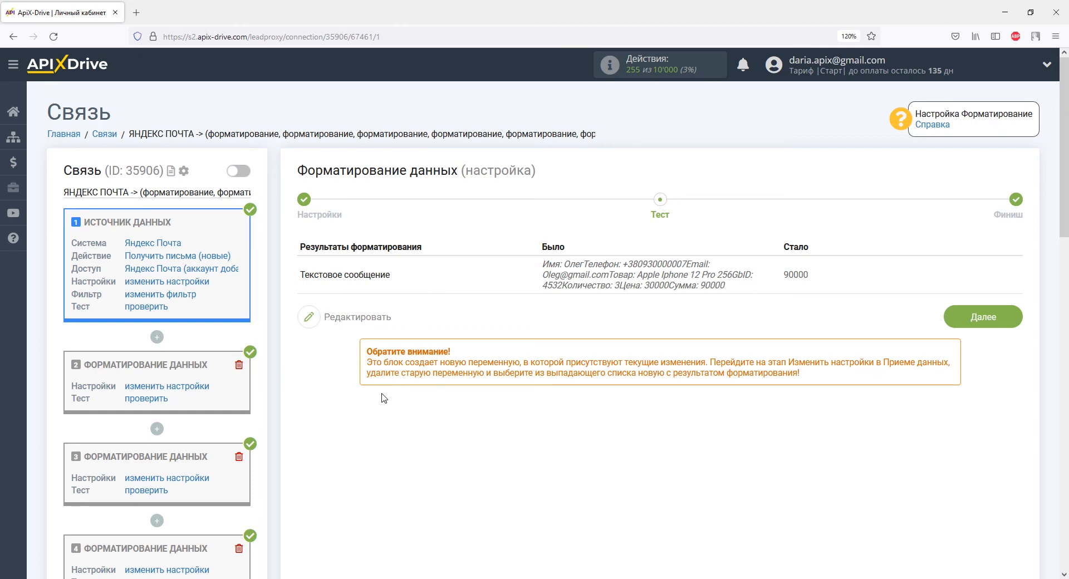
- Open the settings of the LP-CRM data receiver for editing
scroll(383, 397, "down", 15)
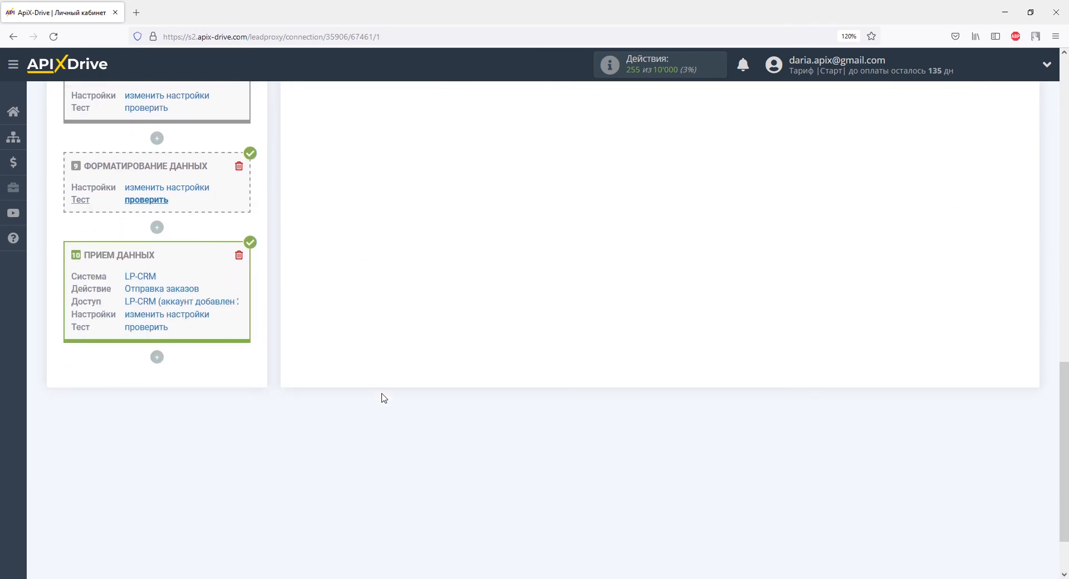
left_click(200, 315)
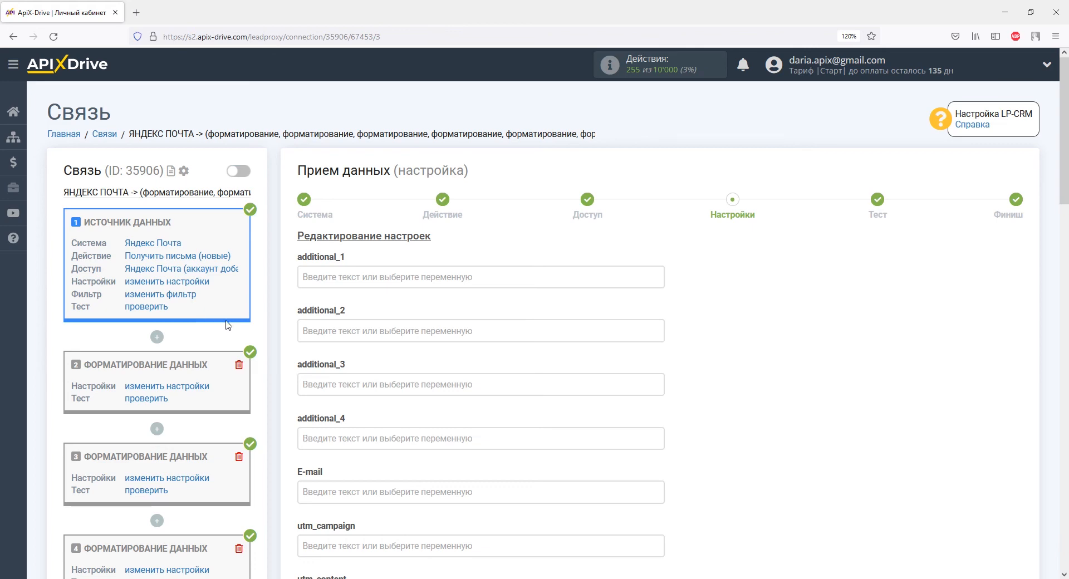
- Replace the Телефон variable in the receiver settings with the Текстовое сообщение output of formatting block 3
scroll(354, 333, "down", 15)
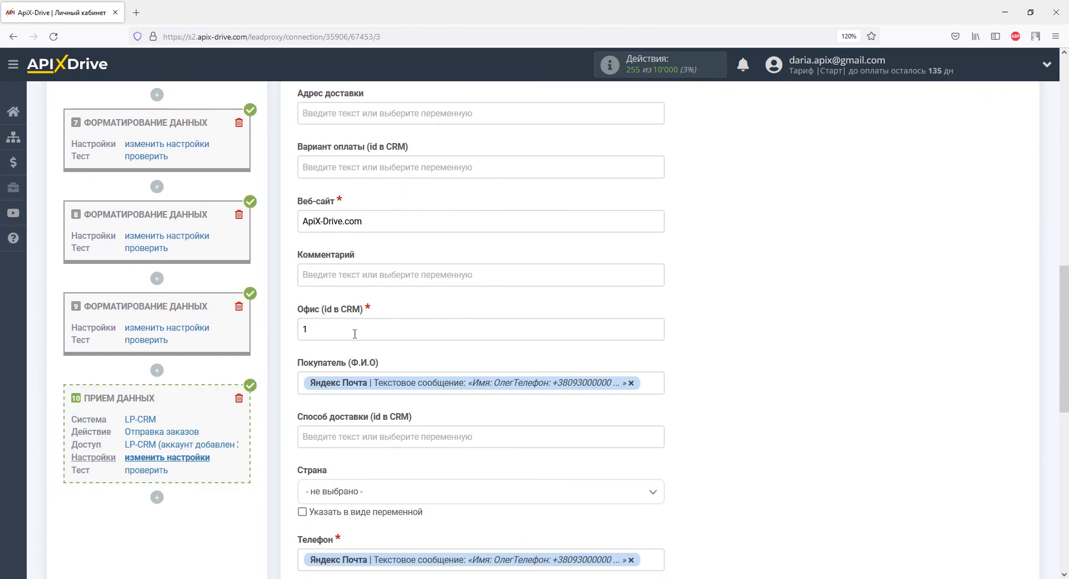
scroll(355, 334, "down", 3)
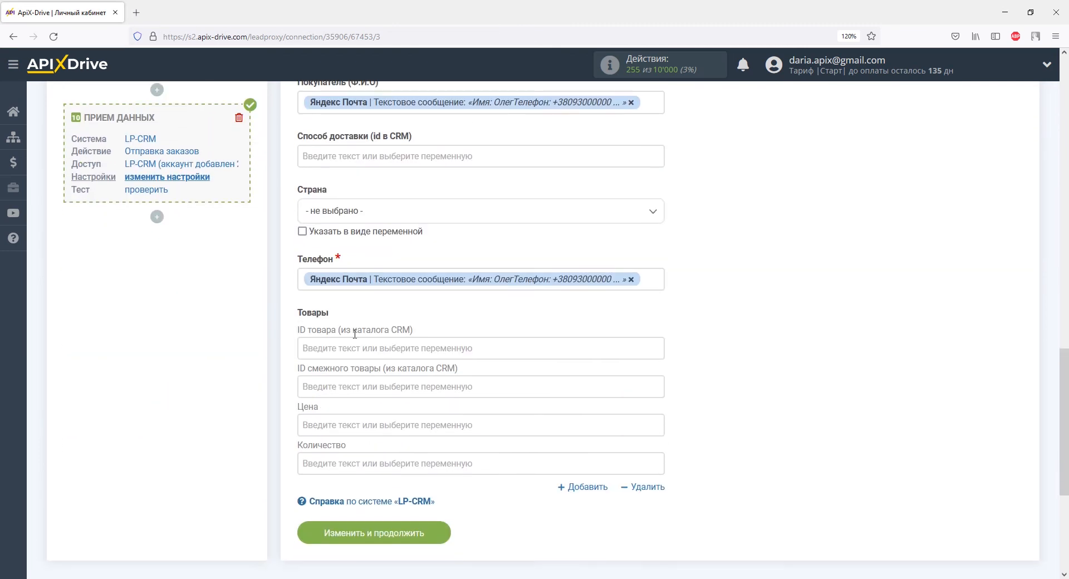
left_click(632, 280)
left_click_drag(662, 261, 663, 340)
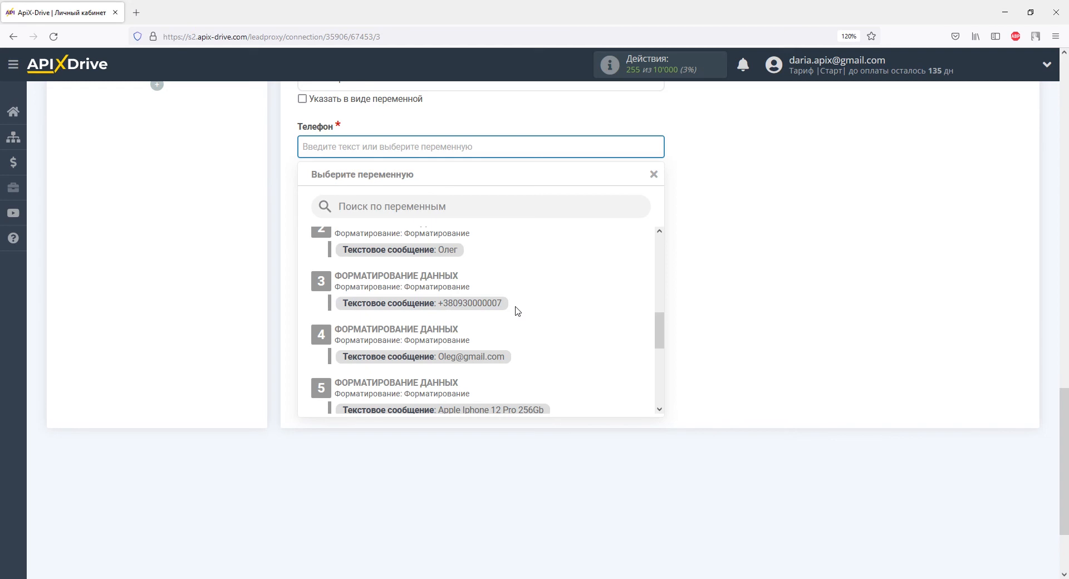
left_click(494, 303)
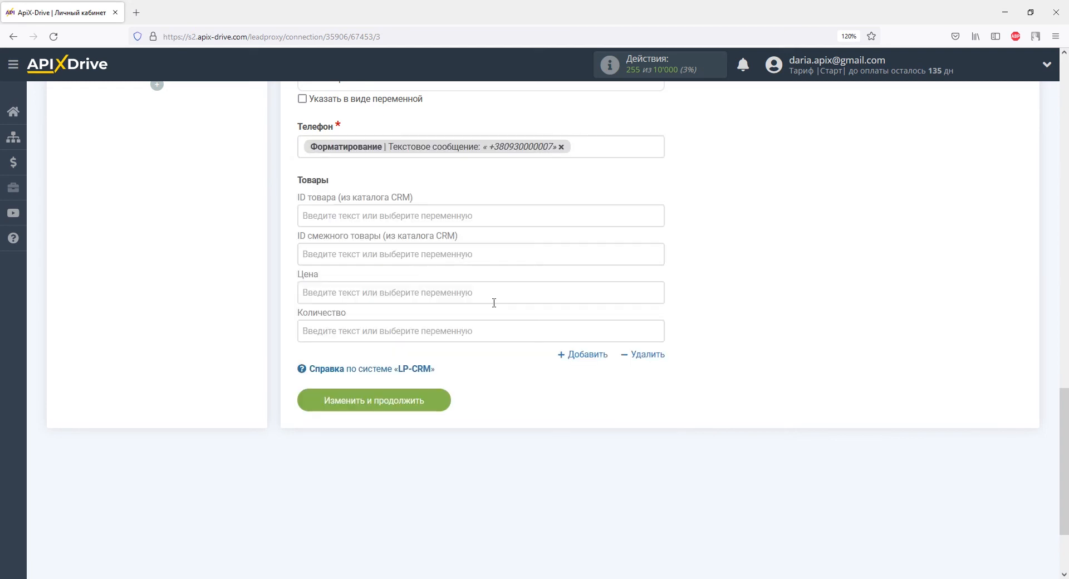
- Replace the Покупатель (Ф.И.О) variable with the Текстовое сообщение output of formatting block 2
scroll(494, 303, "up", 5)
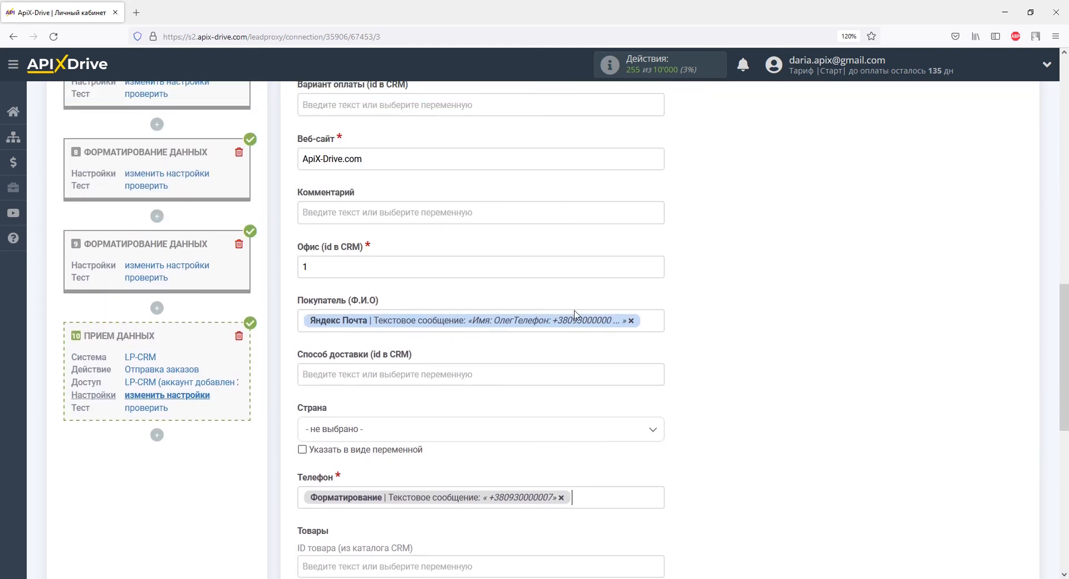
left_click(637, 323)
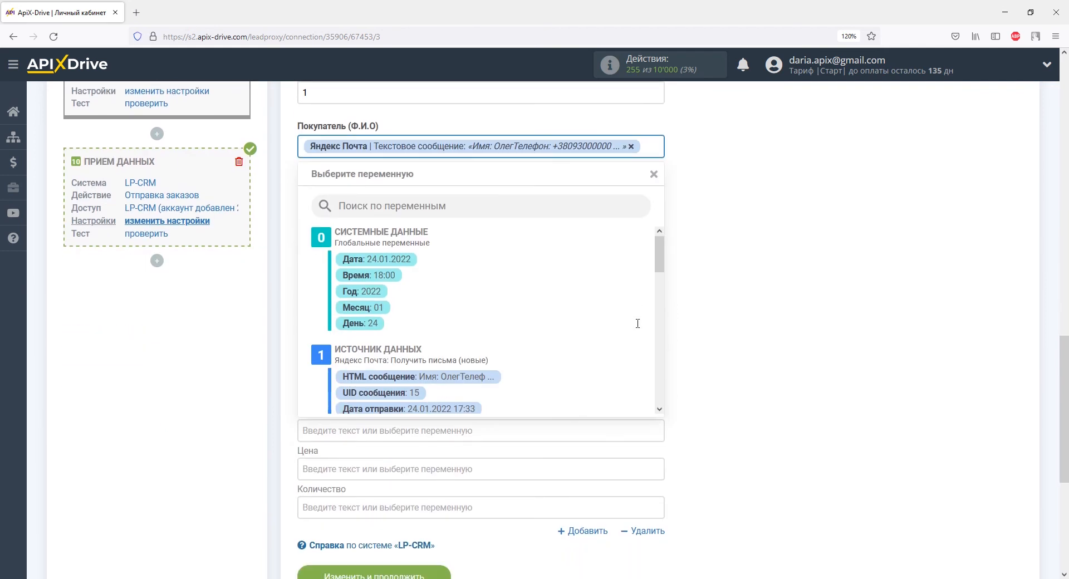
left_click(631, 147)
scroll(635, 313, "down", 5)
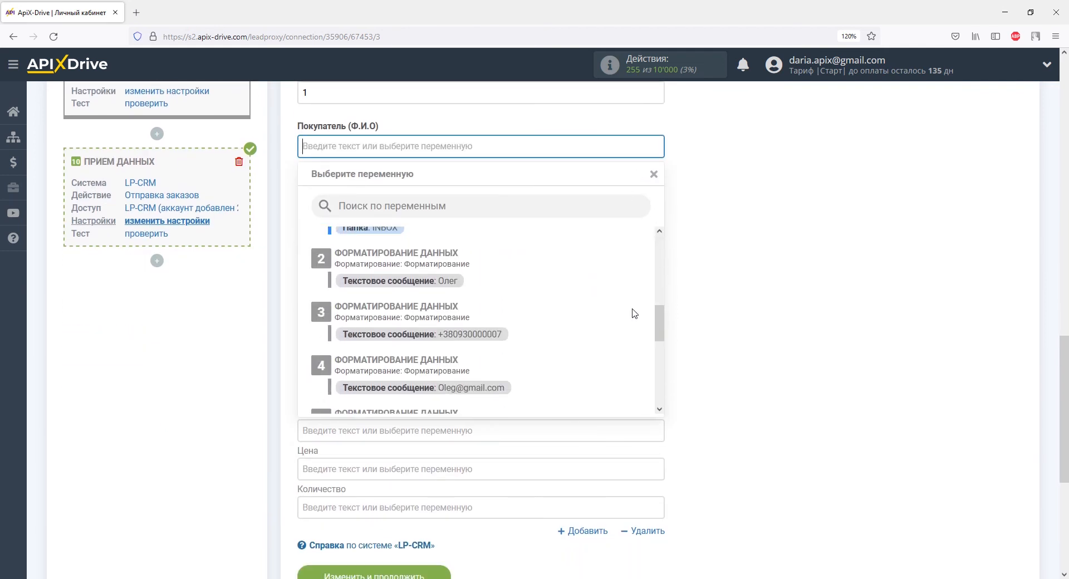
left_click(444, 281)
- Assign the Текстовое сообщение output of formatting block 4 to the E-mail field
scroll(450, 279, "up", 6)
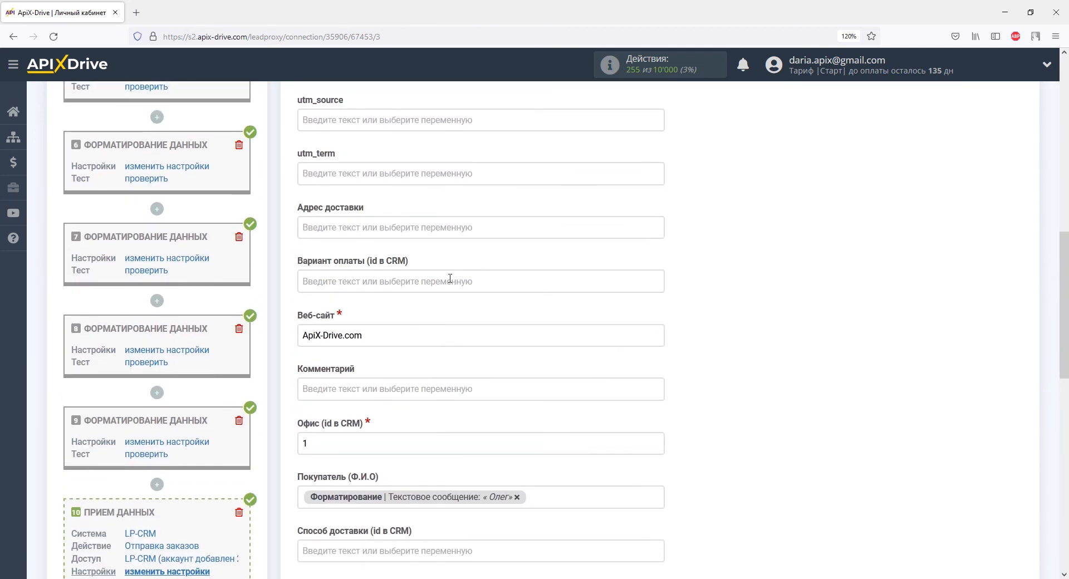
scroll(450, 278, "up", 7)
left_click(458, 322)
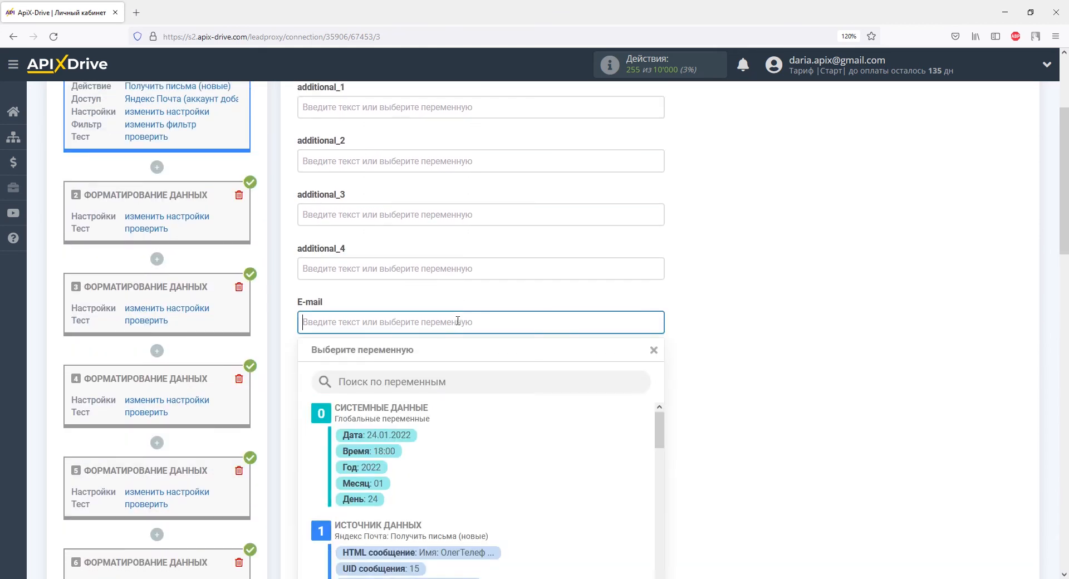
scroll(458, 322, "down", 3)
left_click_drag(659, 257, 660, 344)
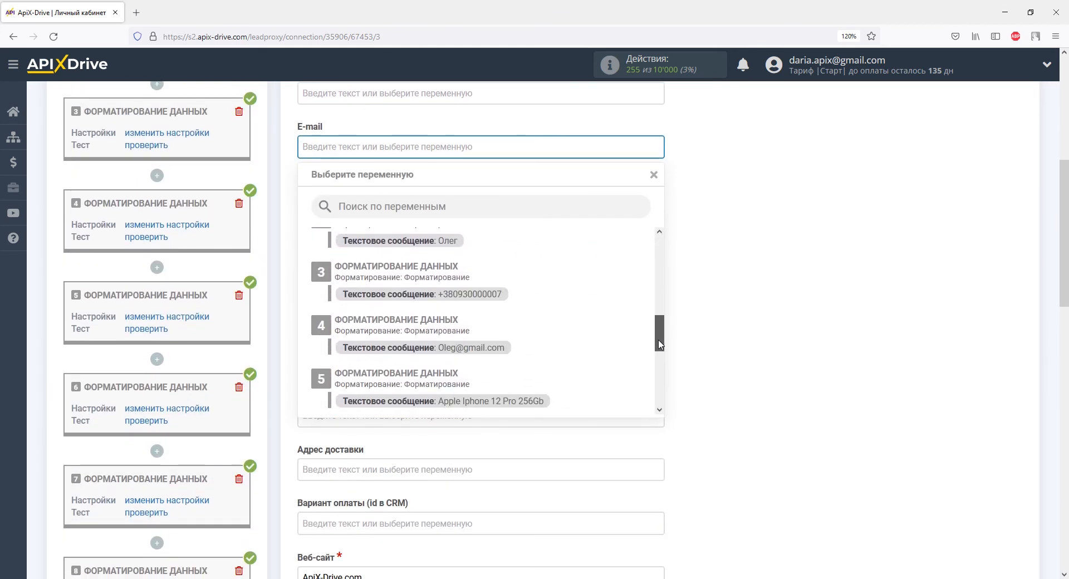
left_click(496, 348)
- Fill Комментарий with "Новое письмо!" and a second line "Тема:" followed by the Яндекс Почта Тема variable
scroll(497, 349, "down", 3)
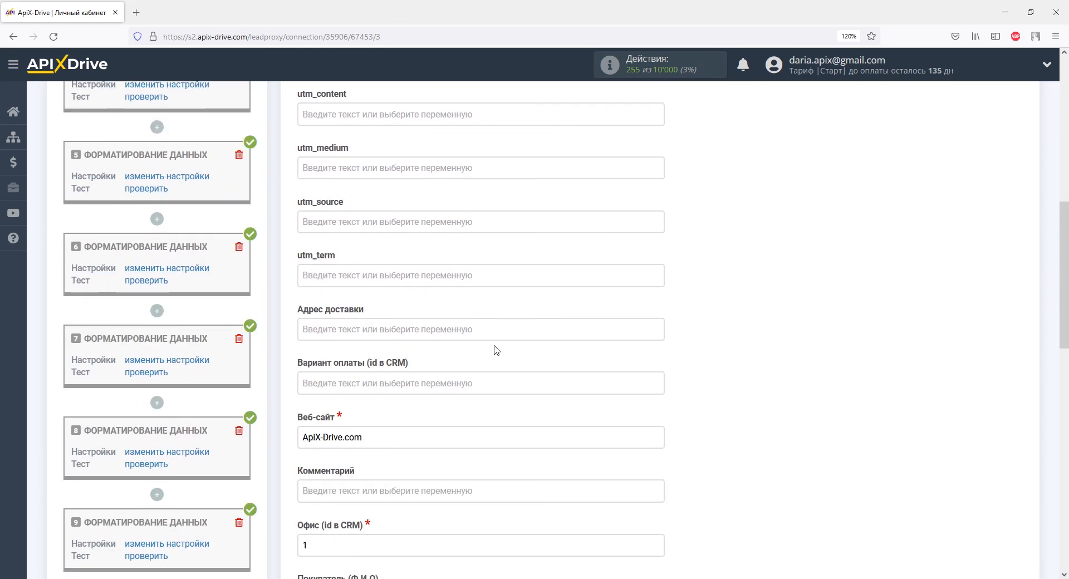
scroll(496, 349, "down", 4)
scroll(455, 282, "down", 2)
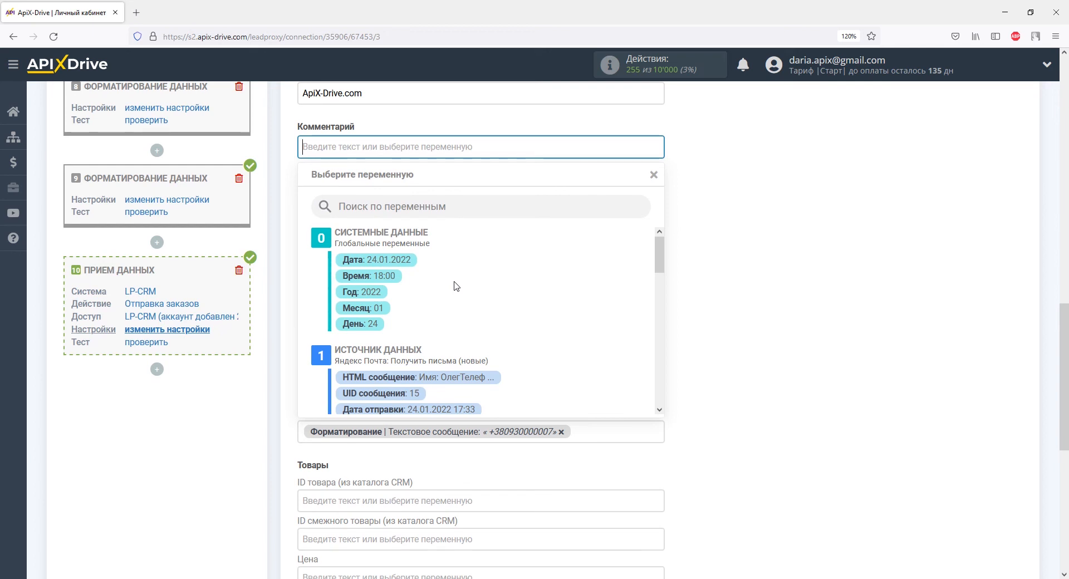
type("Новое письмо!")
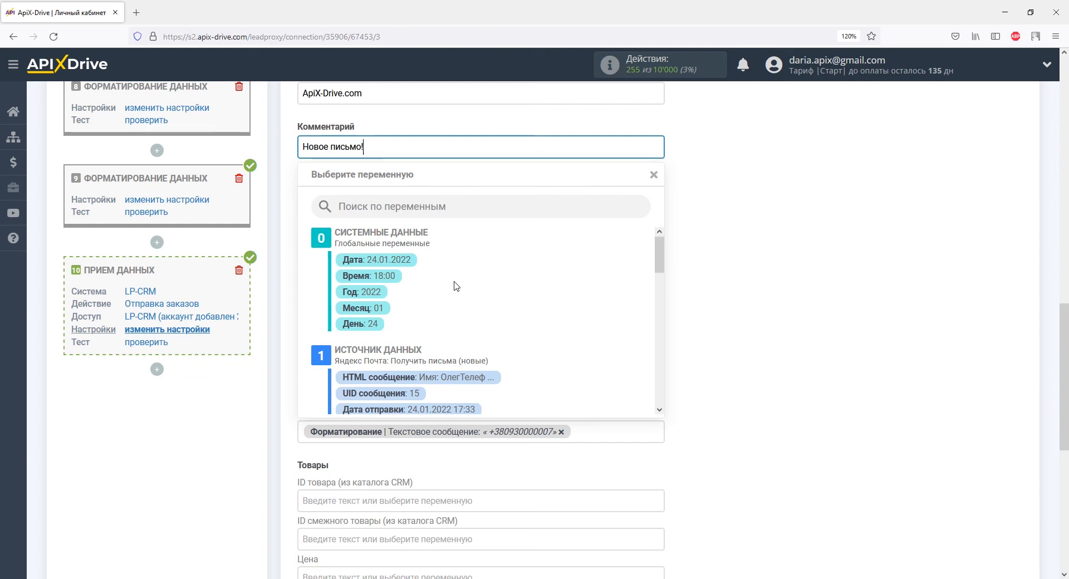
key("Return")
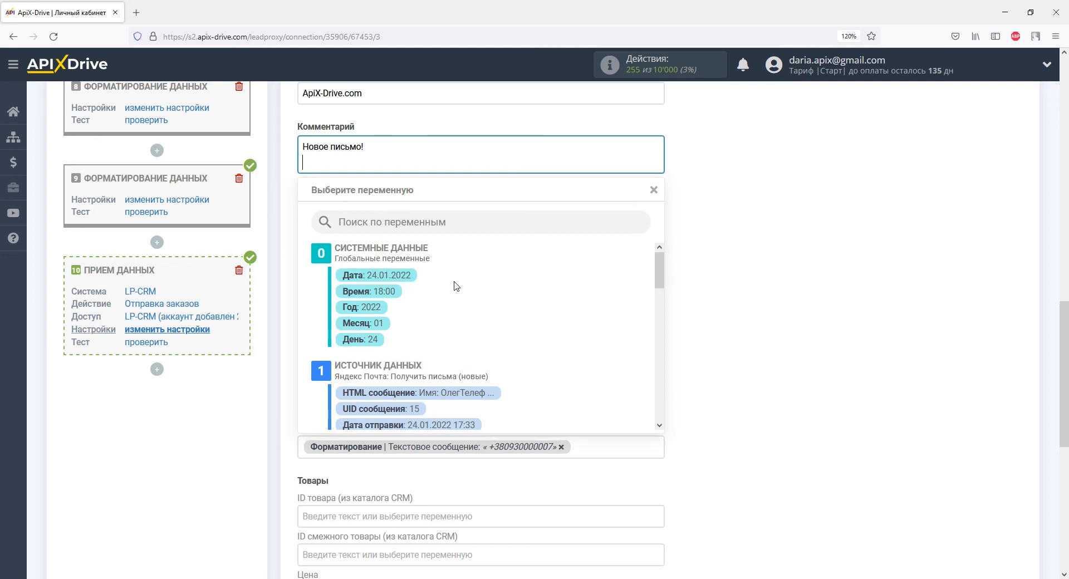
type("Тема:")
left_click_drag(659, 283, 665, 338)
left_click(447, 313)
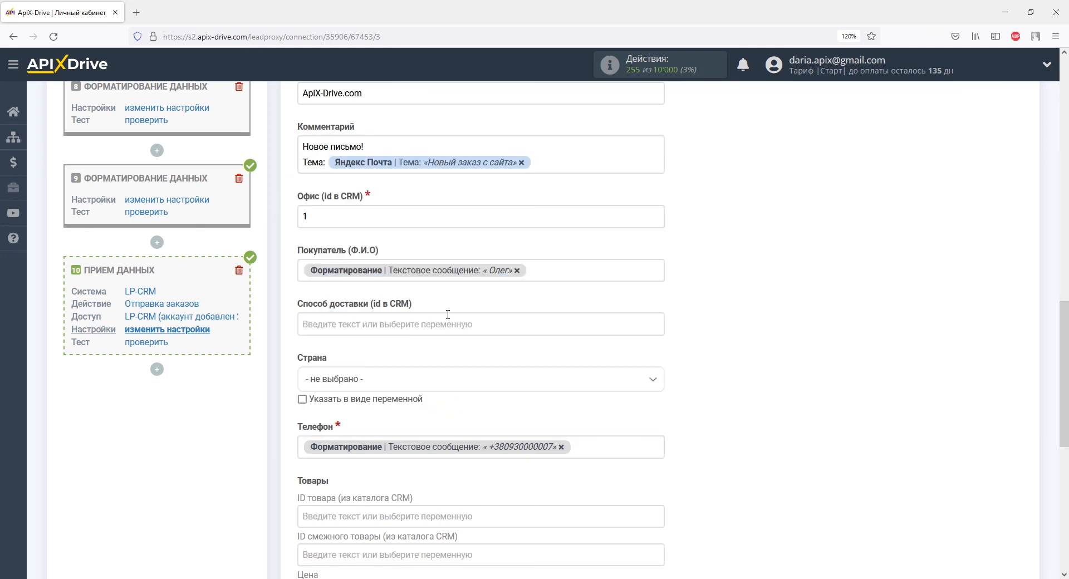
- Set Страна to Украина in the receiver settings
scroll(448, 315, "down", 3)
left_click(442, 242)
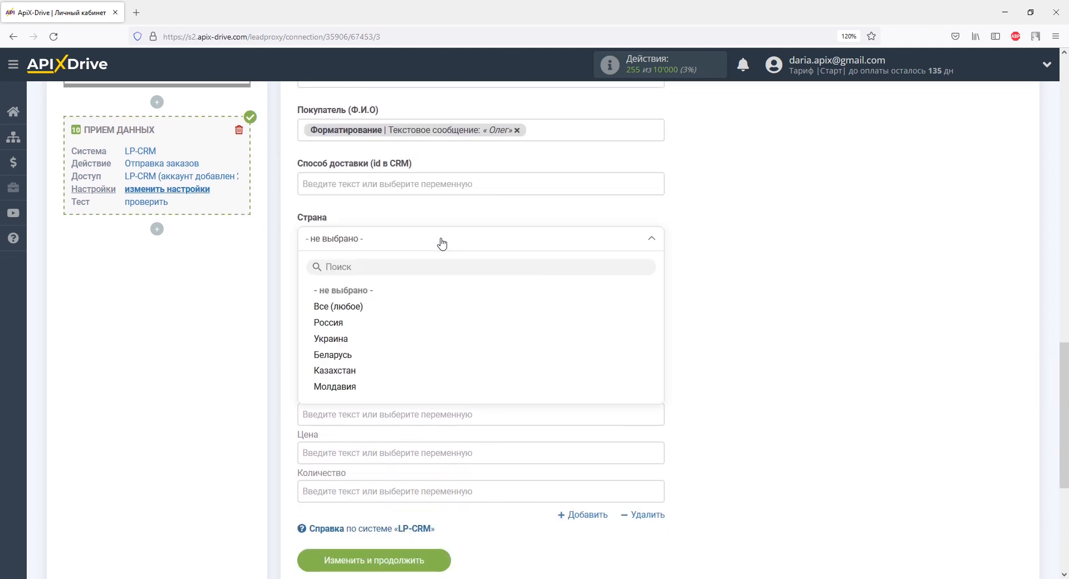
left_click(363, 337)
- Assign formatting block 6's Текстовое сообщение output to ID товара (из каталога CRM) and check the product's Артикул in LP-CRM
scroll(346, 340, "down", 2)
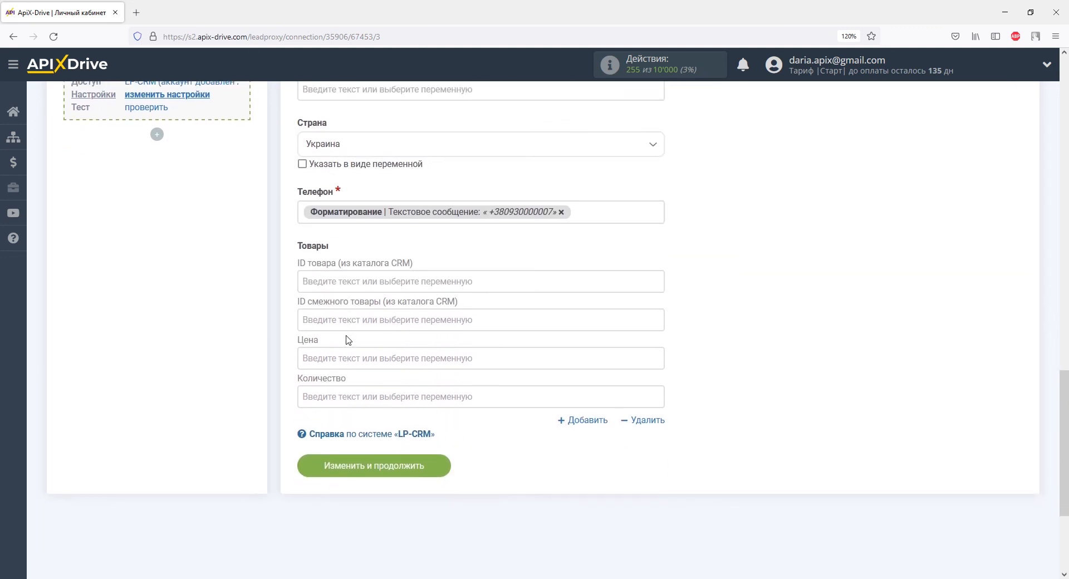
scroll(347, 340, "down", 2)
left_click(330, 171)
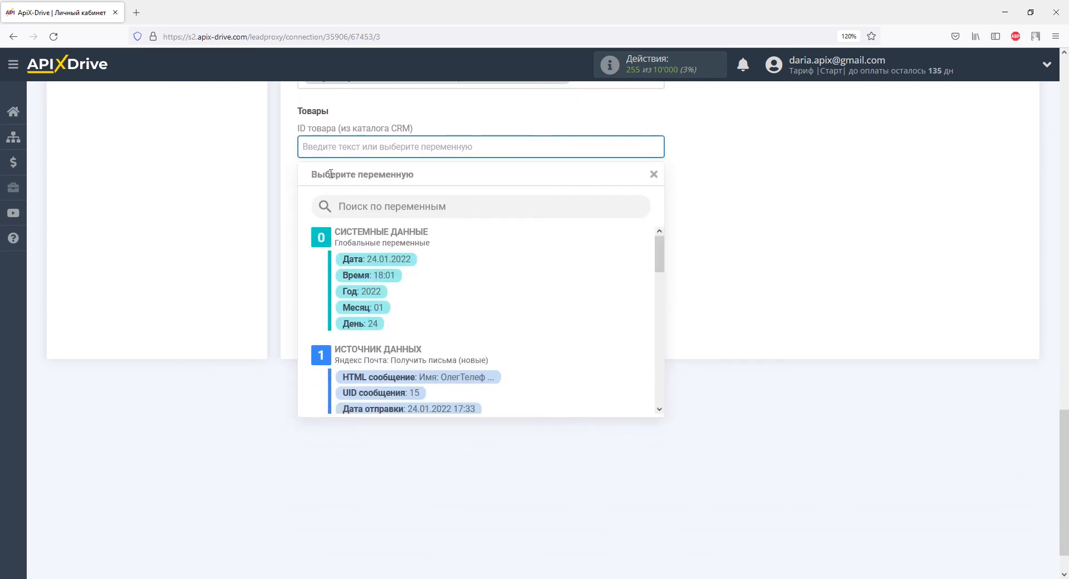
left_click_drag(659, 256, 658, 370)
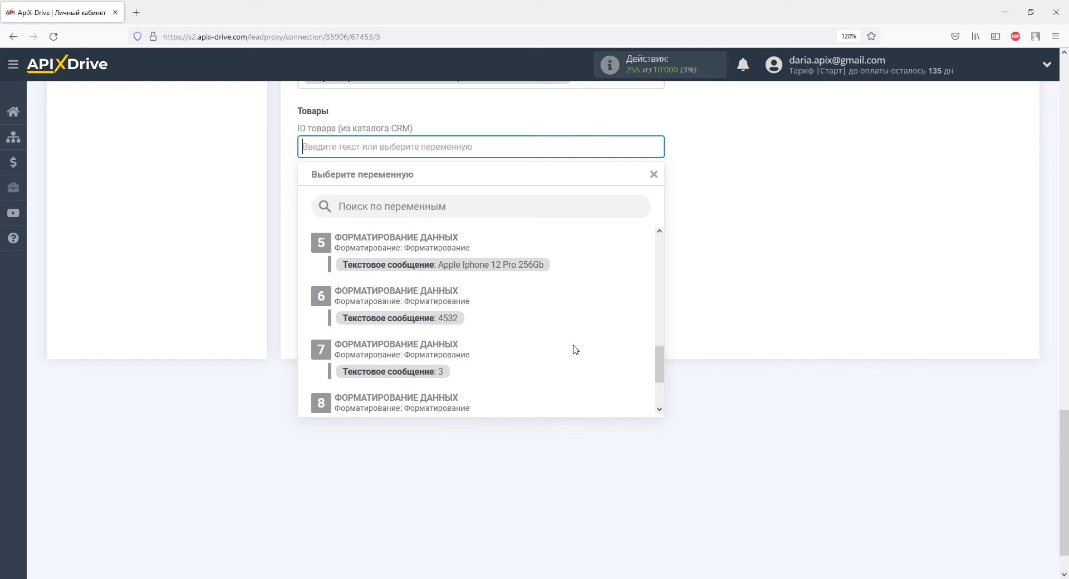
left_click(459, 328)
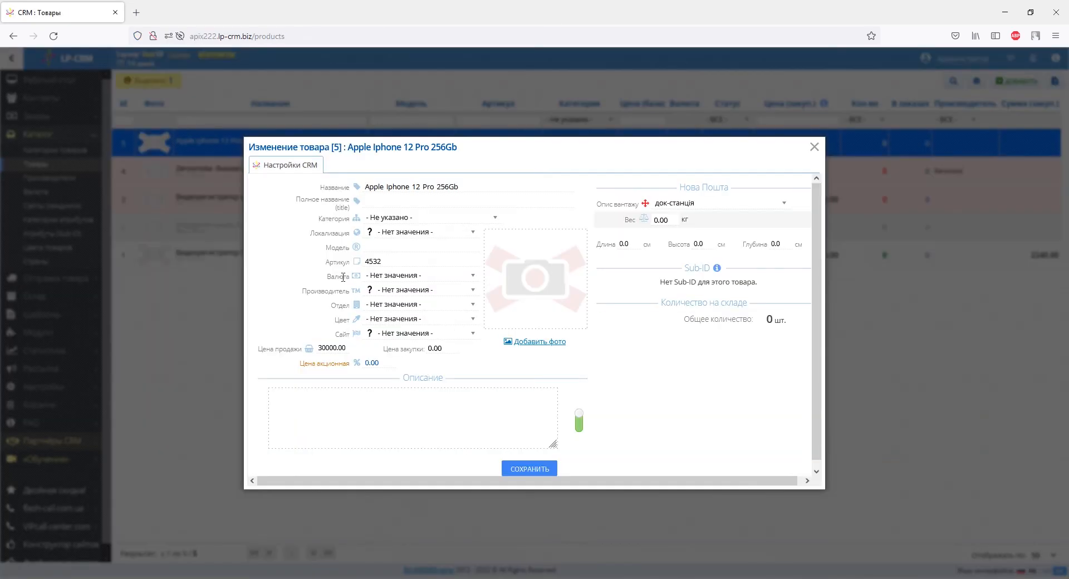
left_click_drag(329, 265, 366, 262)
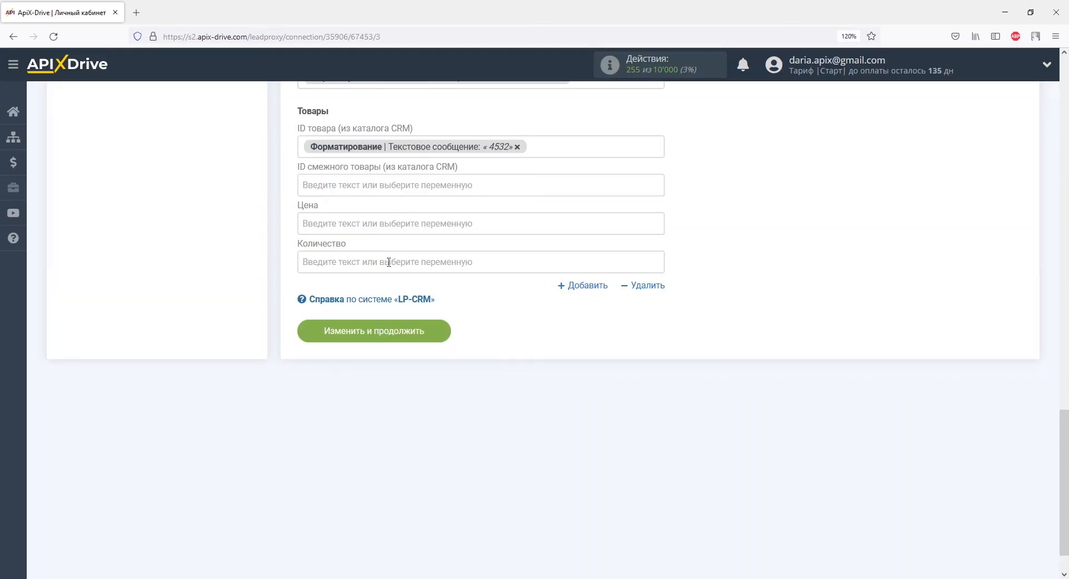
- Assign the Текстовое сообщение output of formatting block 8 to the product's Цена and that of block 7 to Количество
left_click(376, 225)
left_click_drag(658, 289, 657, 422)
left_click(459, 362)
left_click(385, 215)
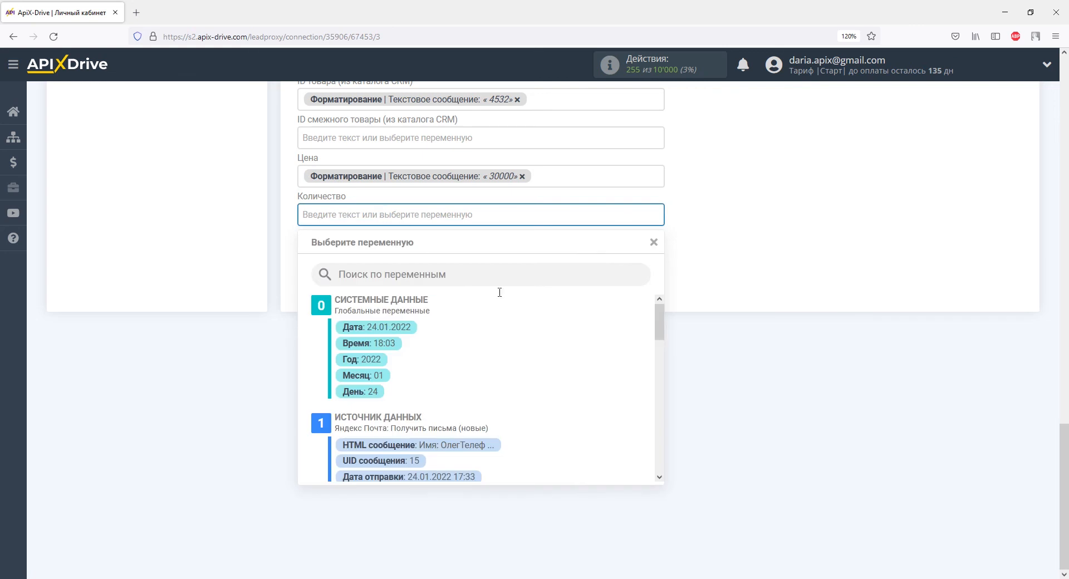
left_click_drag(660, 334, 659, 454)
left_click(424, 394)
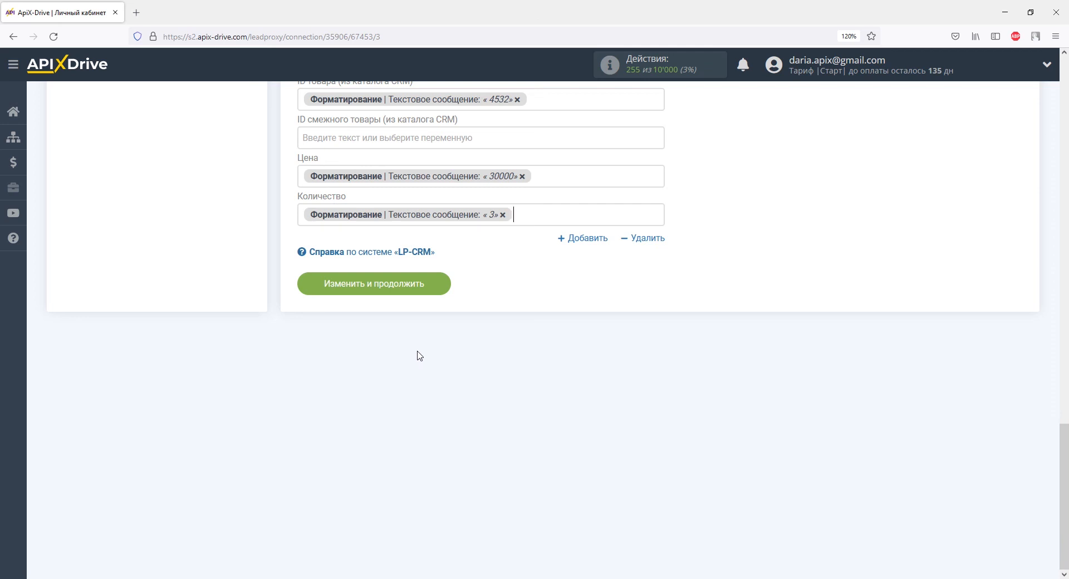
- Save the receiver settings, review the test data and send it to LP-CRM
left_click(427, 289)
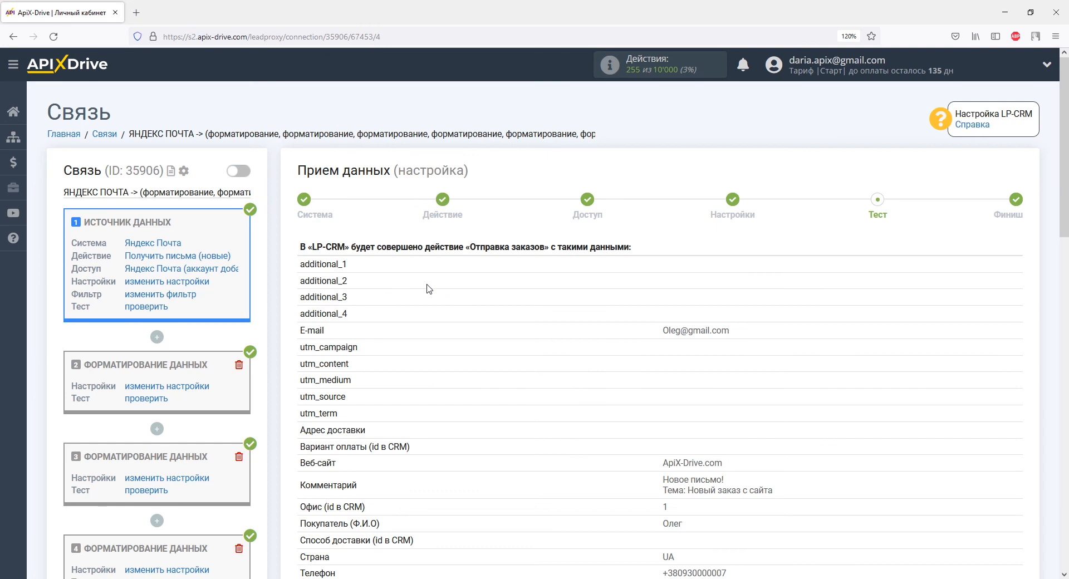
scroll(429, 288, "down", 4)
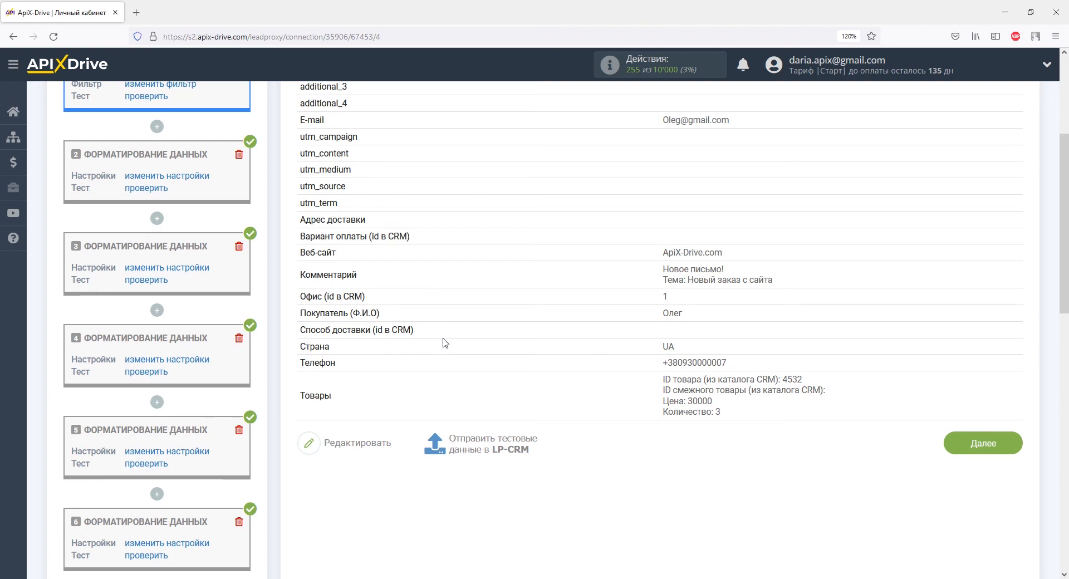
left_click(460, 451)
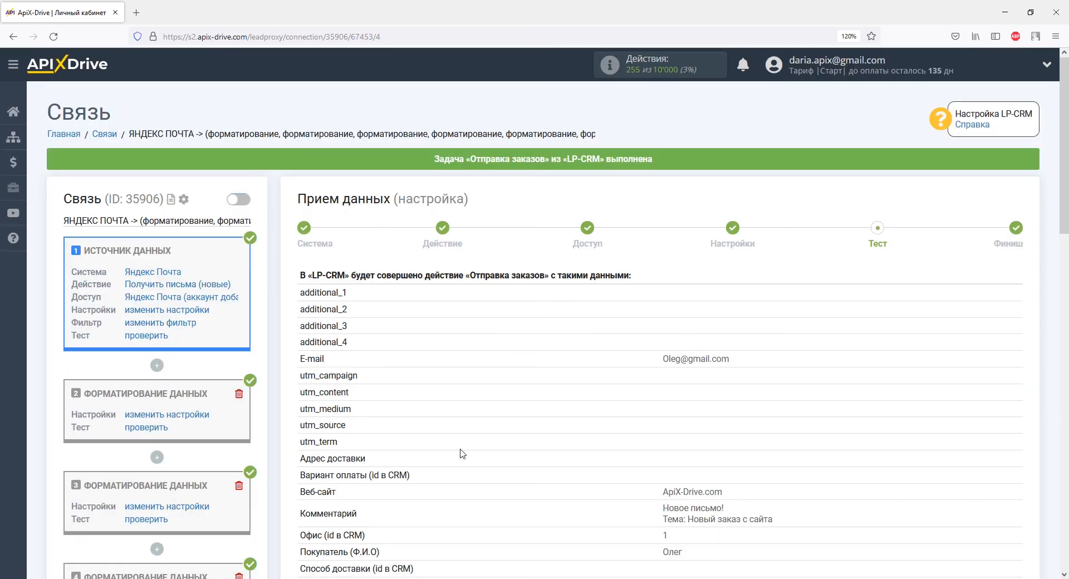
- Switch to LP-CRM, refresh the list of new orders and open the received test order
key("alt+Tab")
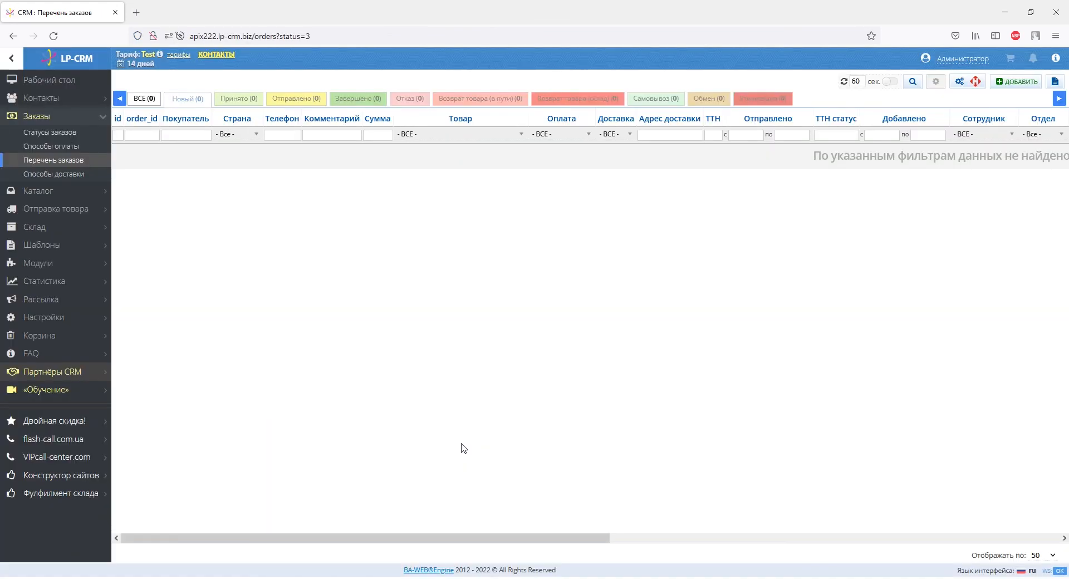
left_click(54, 36)
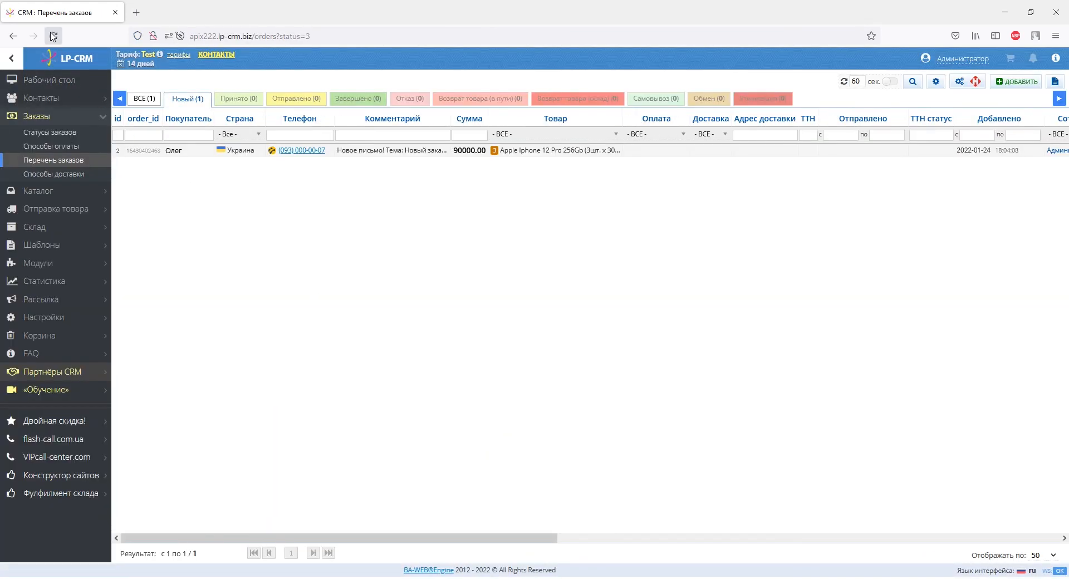
double_click(132, 151)
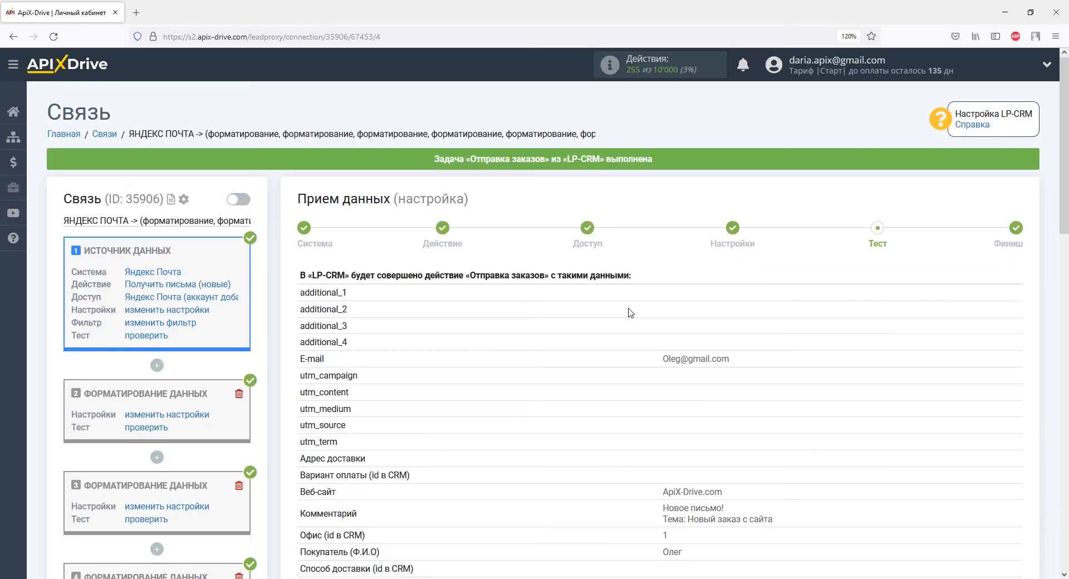
- Complete the receiver's test stage in ApiX-Drive and enable automatic updating for the connection
scroll(627, 312, "down", 8)
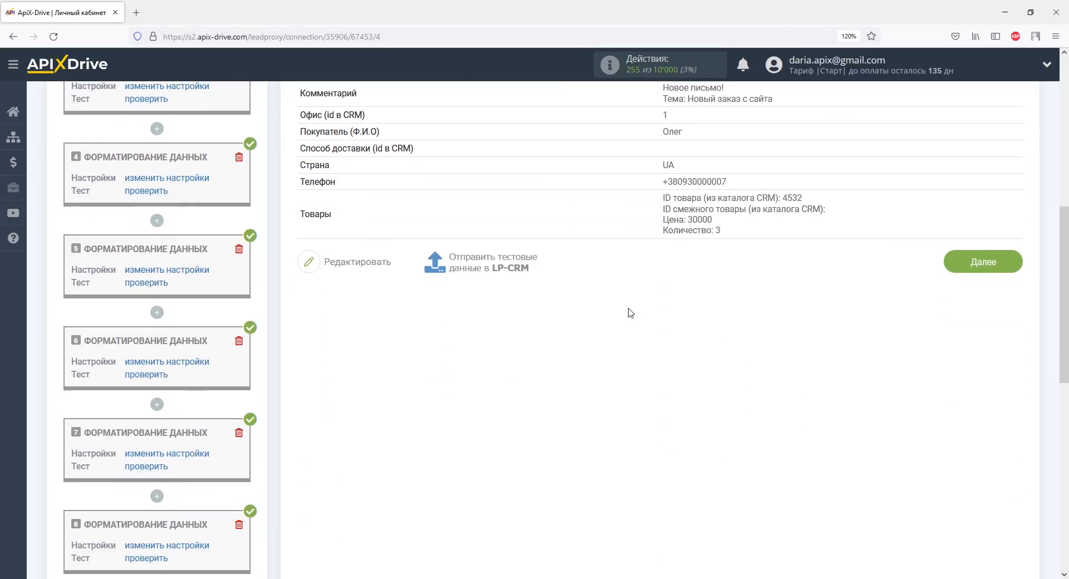
left_click(983, 262)
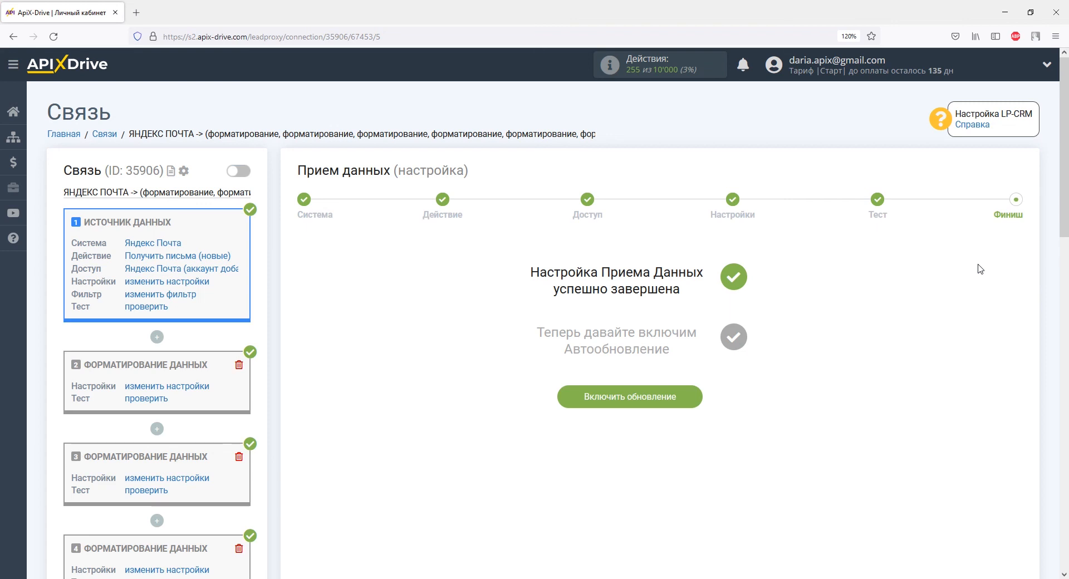
left_click(673, 405)
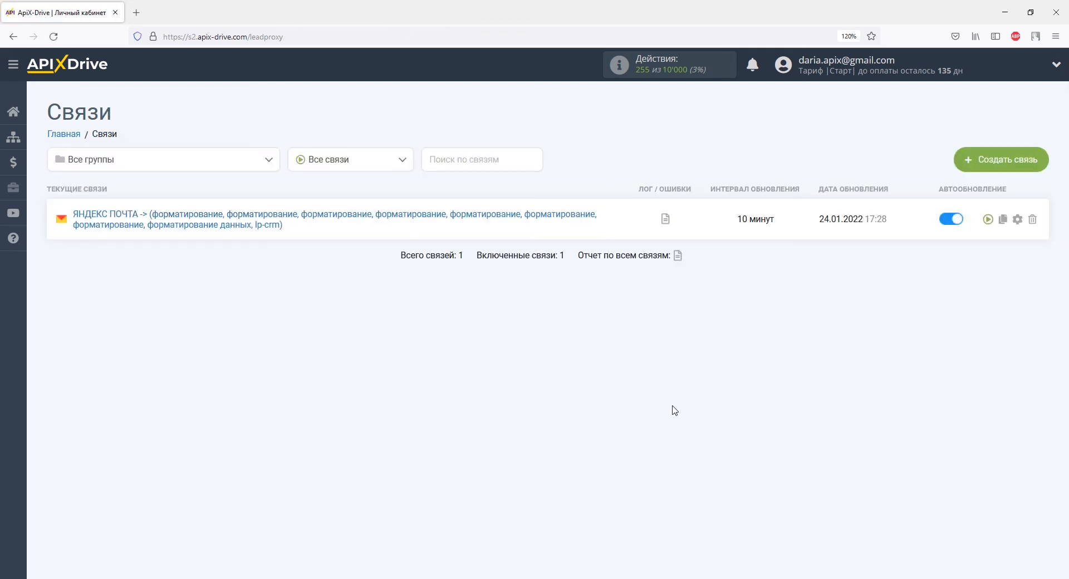
- Set the connection's Интервал обновления to 5 минут and save its settings
left_click(1018, 219)
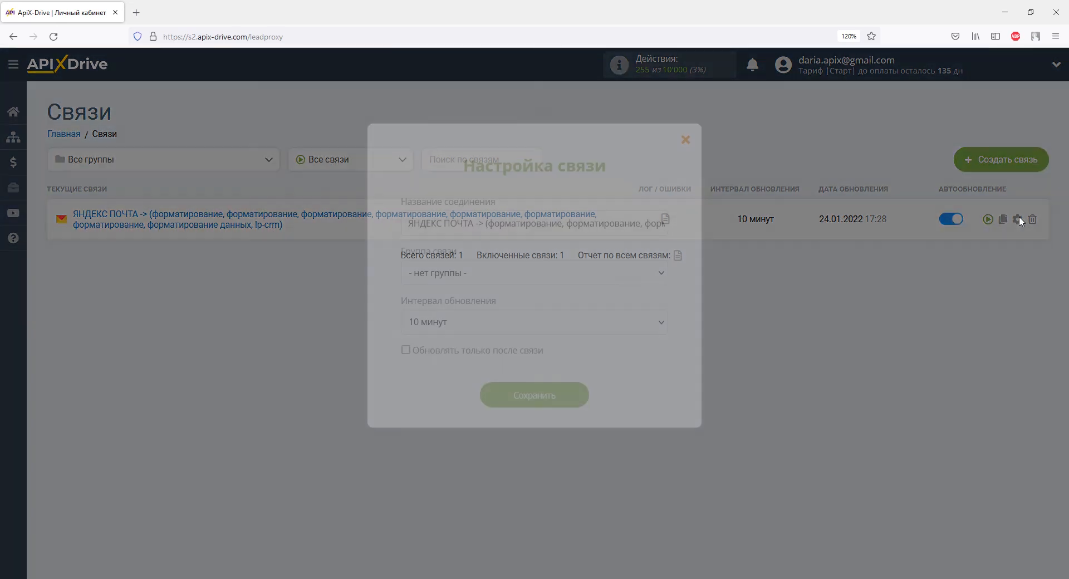
left_click(647, 322)
left_click(550, 133)
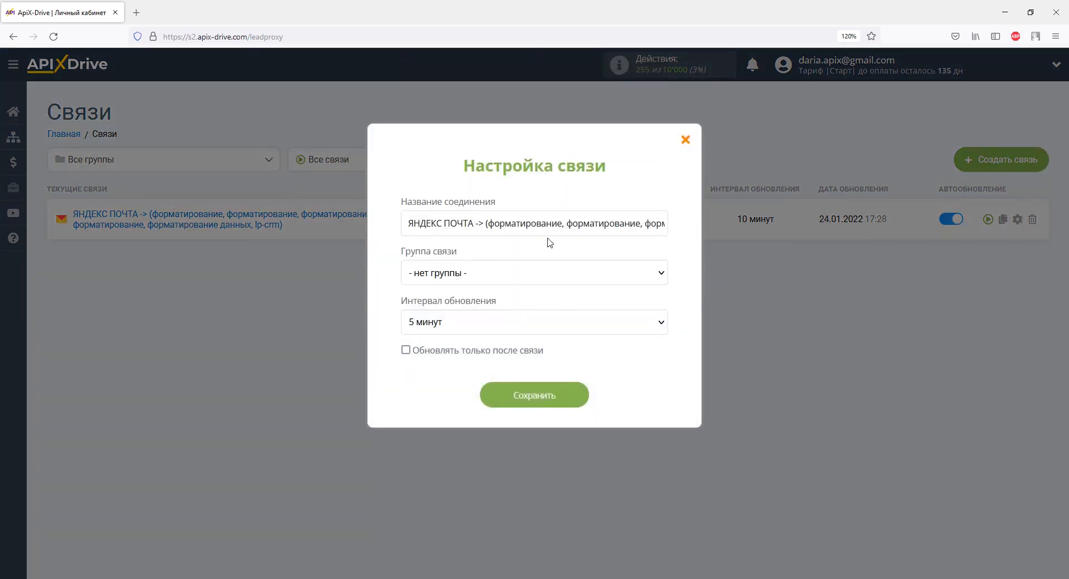
left_click(552, 397)
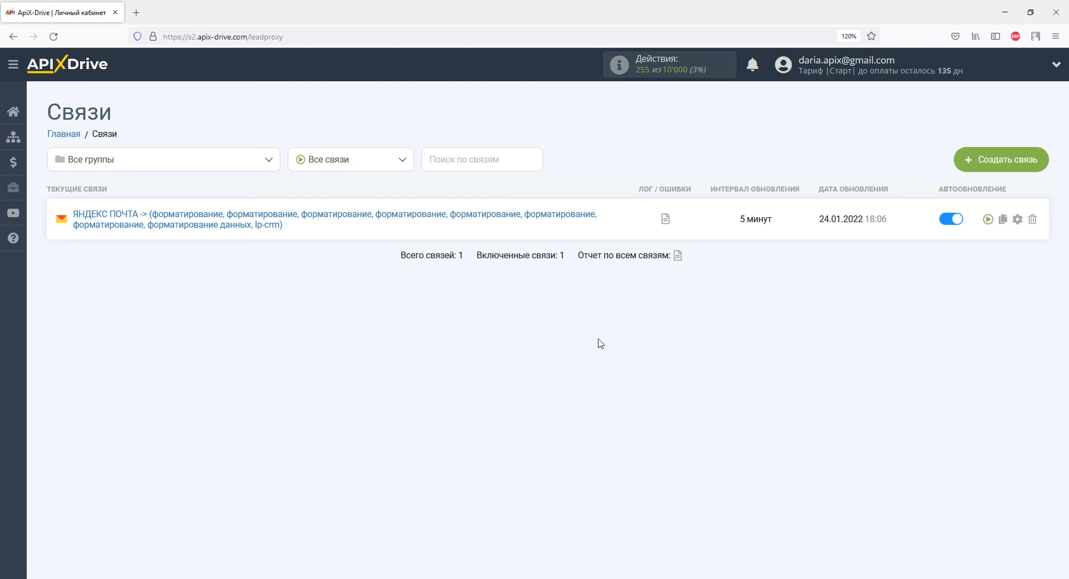